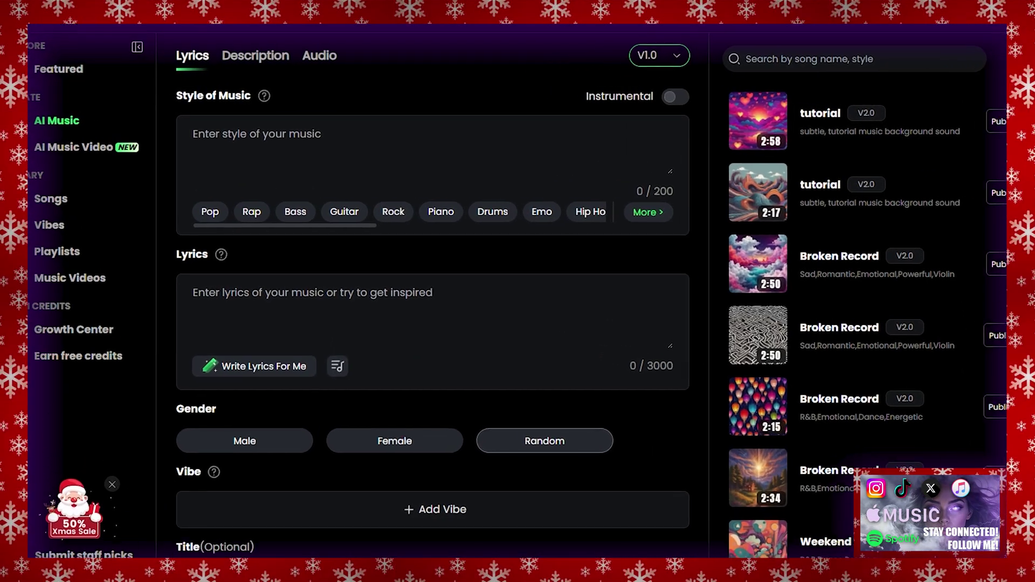
# - Select Pop, R&B and Sad as the song's music styles
pyautogui.click(221, 225)
pyautogui.hscroll(5, 431, 225)
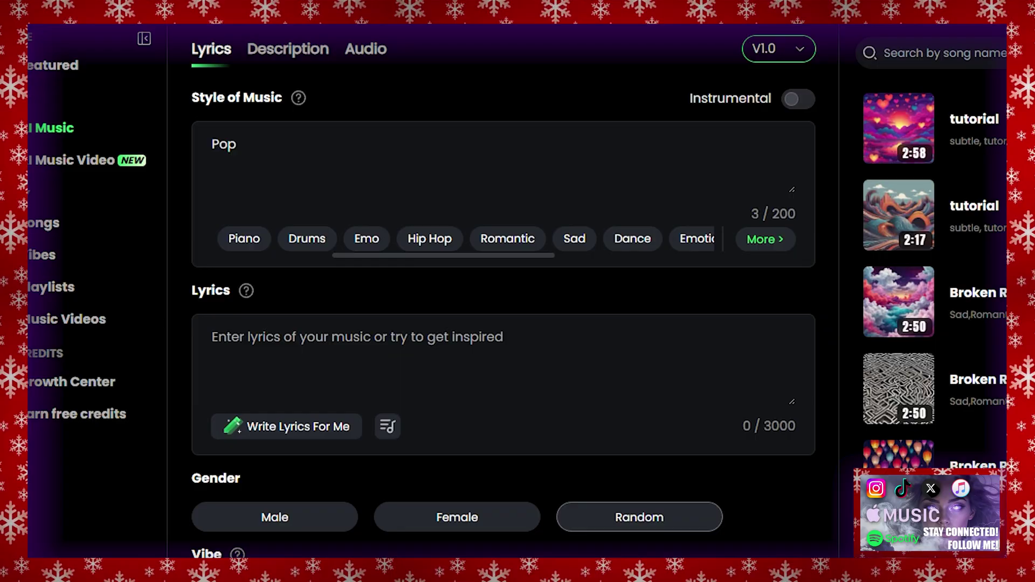
pyautogui.click(434, 238)
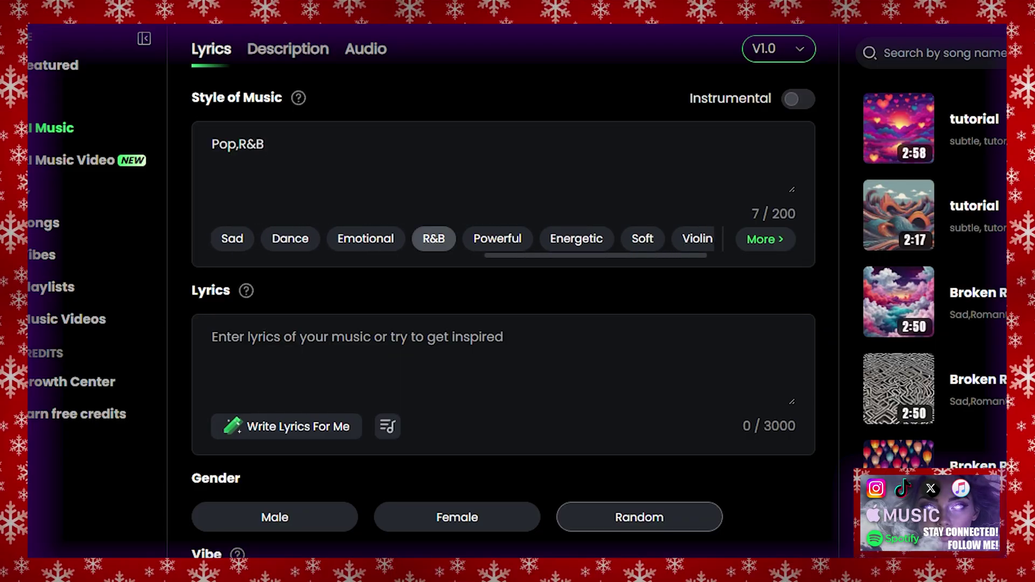
pyautogui.hscroll(-3, 464, 238)
pyautogui.hscroll(-5, 503, 238)
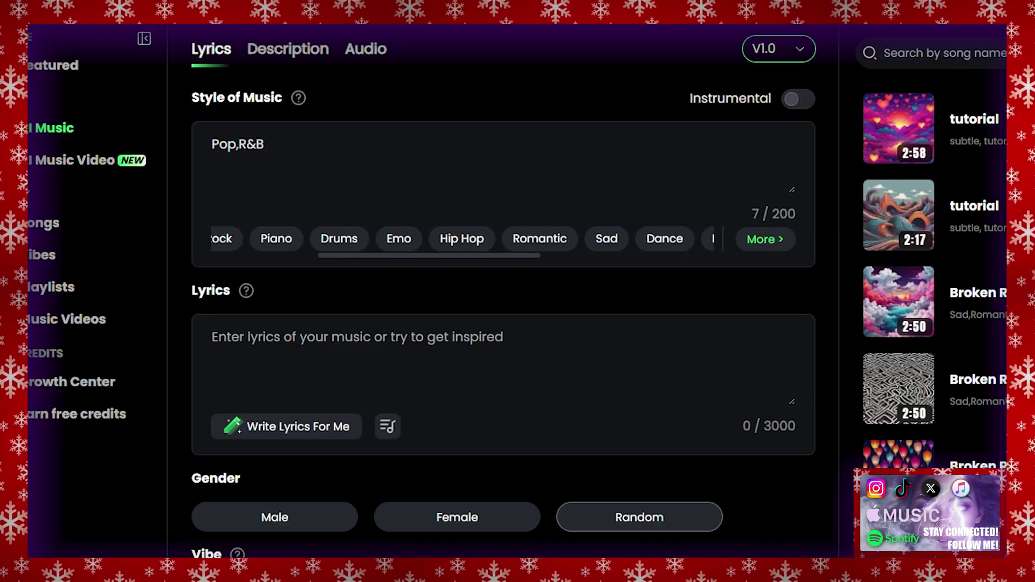
pyautogui.click(671, 238)
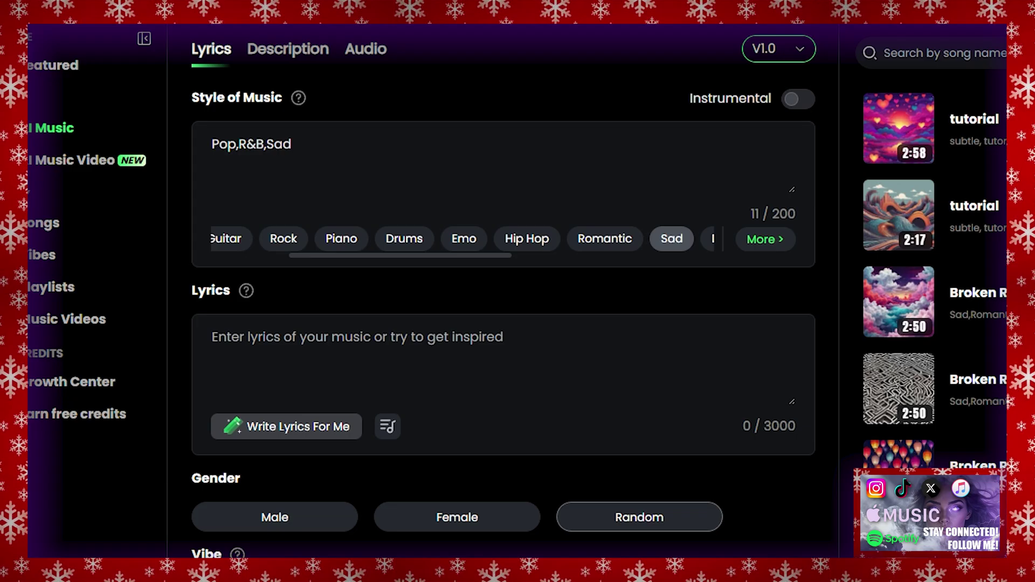
# - Generate AI lyrics about a girl who lost her phone, contacts and her mother's pictures
pyautogui.click(286, 426)
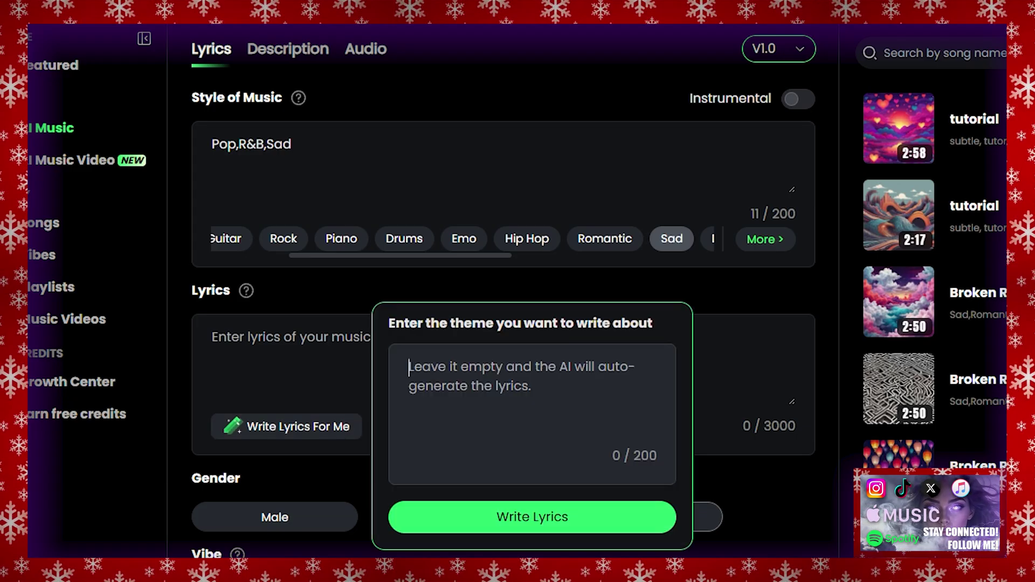
pyautogui.write('Girl that has lost her phone, all he')
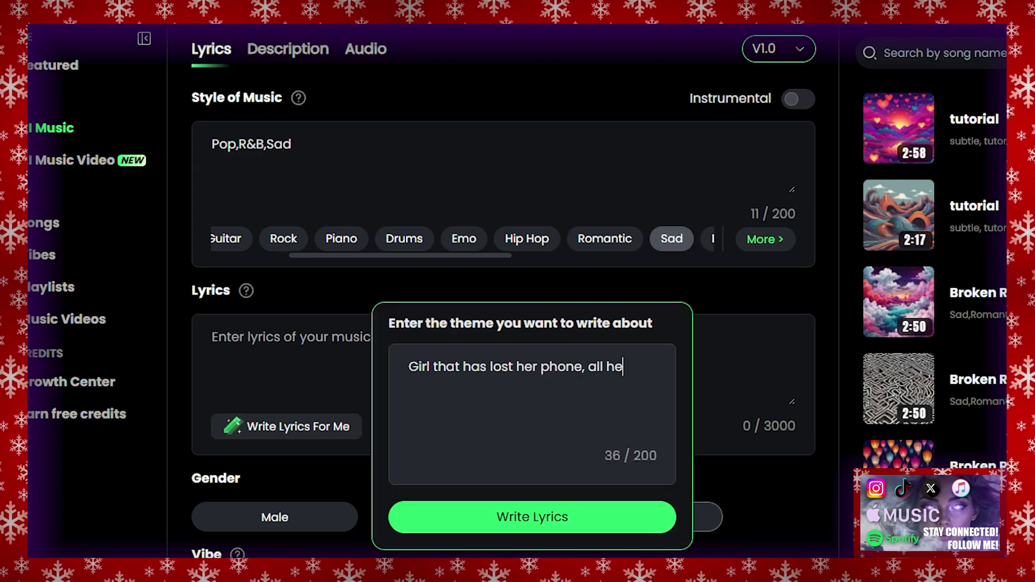
pyautogui.write('r memories of everything r')
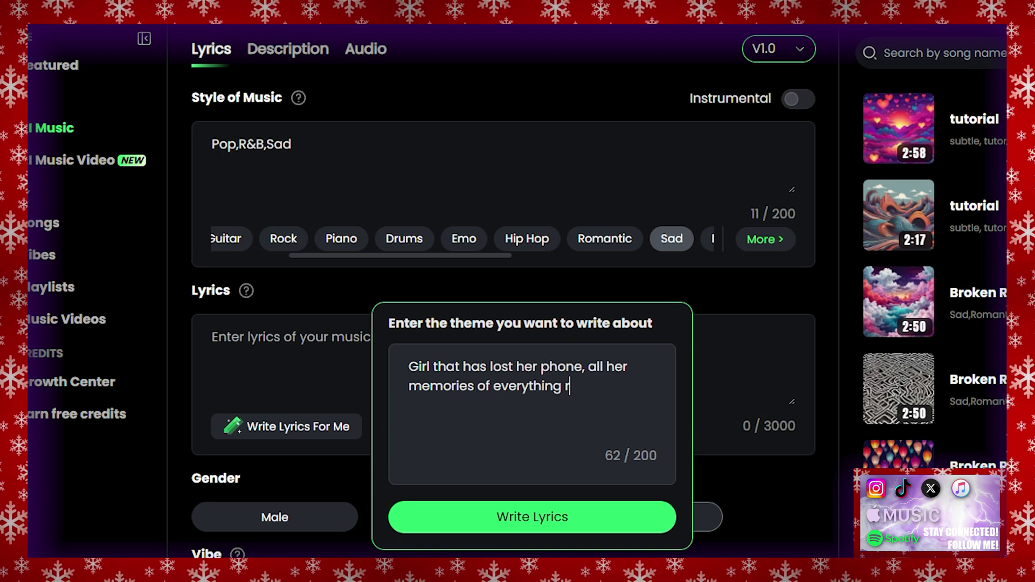
pyautogui.write('ecent over the pas')
pyautogui.press('BackSpace')
pyautogui.press('BackSpace')
pyautogui.press('BackSpace')
pyautogui.write('last')
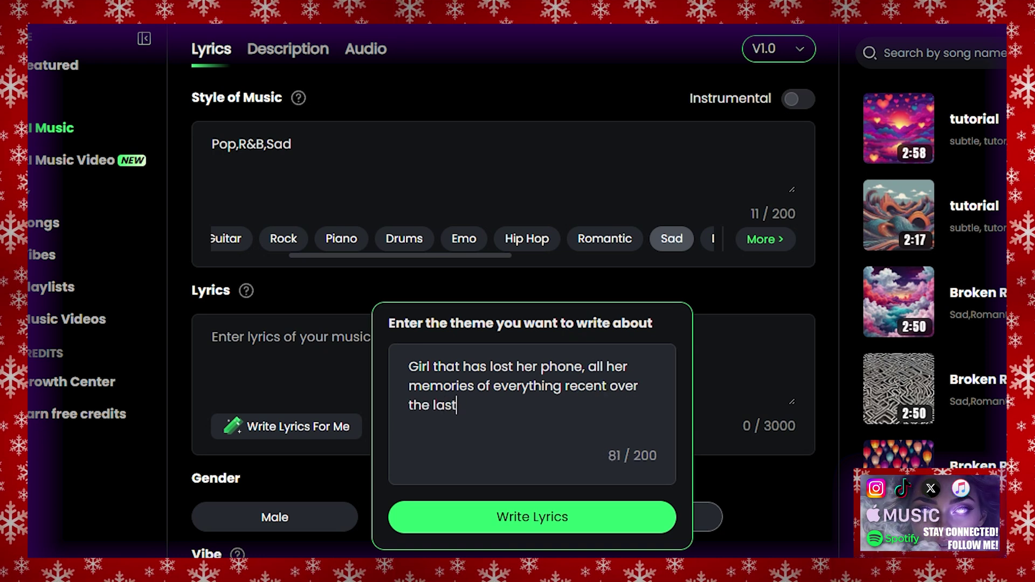
pyautogui.write(' few years all gone, contacts hgo')
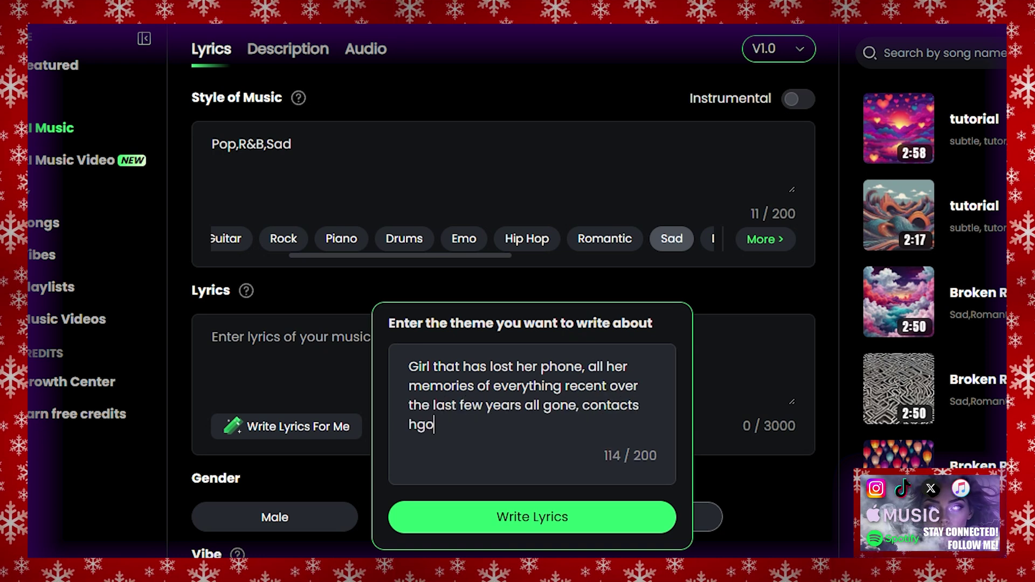
pyautogui.press('BackSpace')
pyautogui.press('BackSpace')
pyautogui.press('BackSpace')
pyautogui.write('gone, pic')
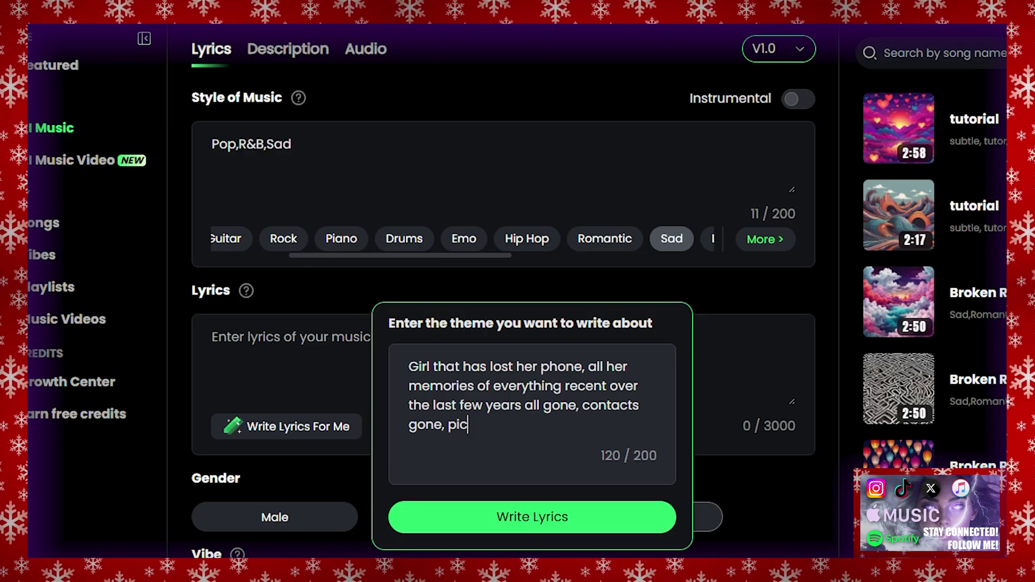
pyautogui.write('tures of her mother now gone.')
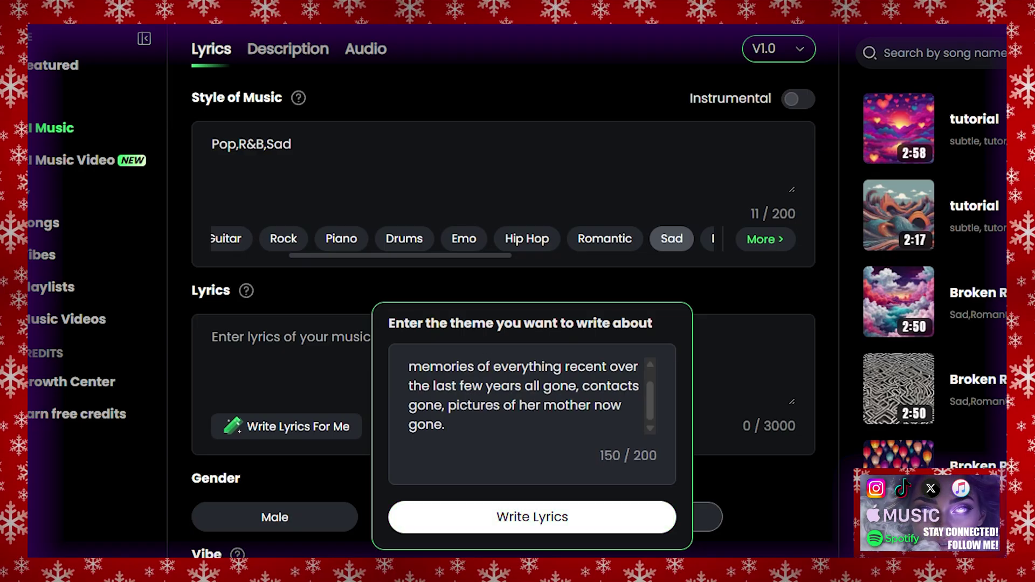
pyautogui.click(532, 516)
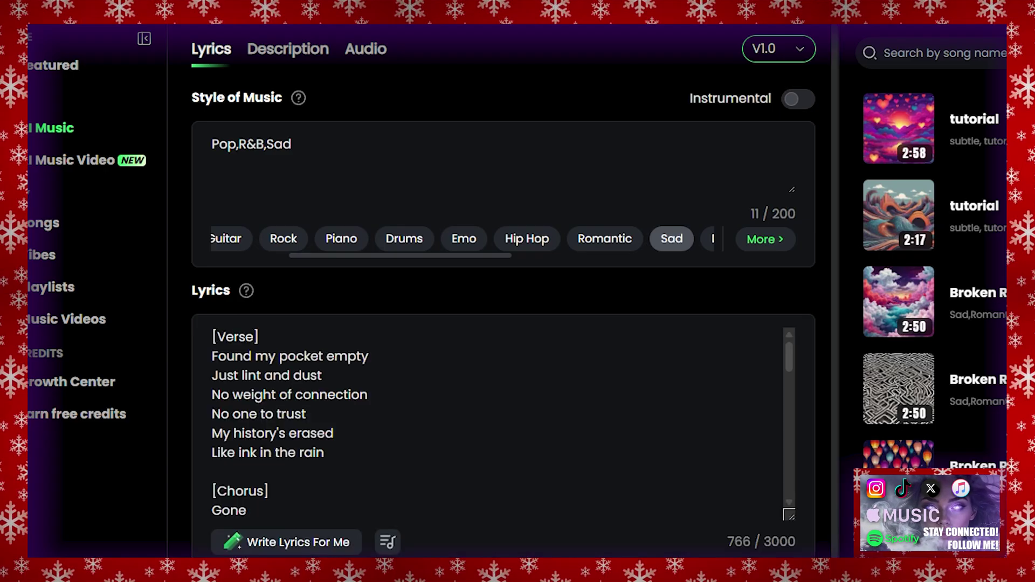
# - Play the first generated Lost and Gone track
pyautogui.scroll(-3, 501, 421)
pyautogui.scroll(-5, 501, 421)
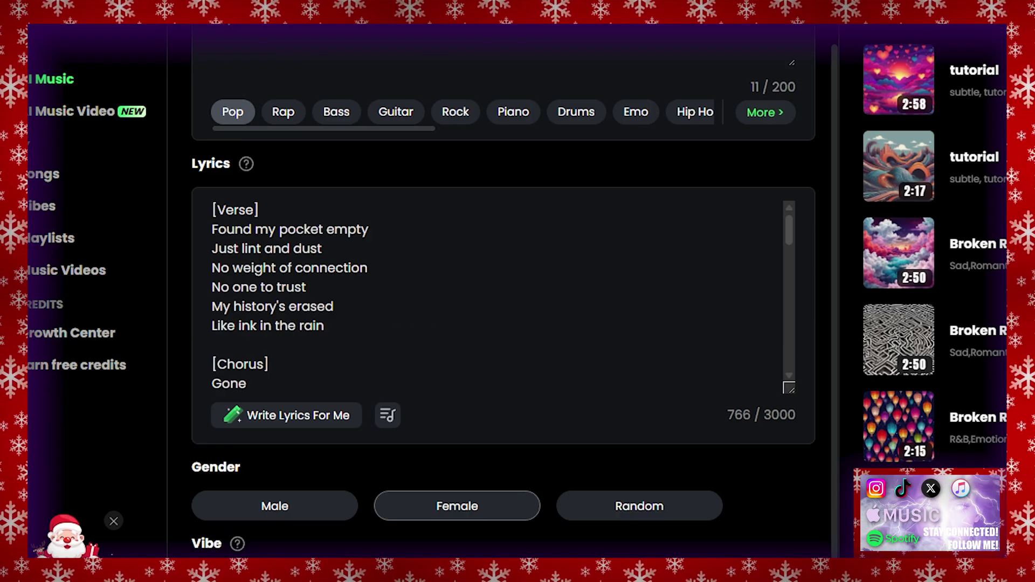
pyautogui.scroll(-4, 501, 292)
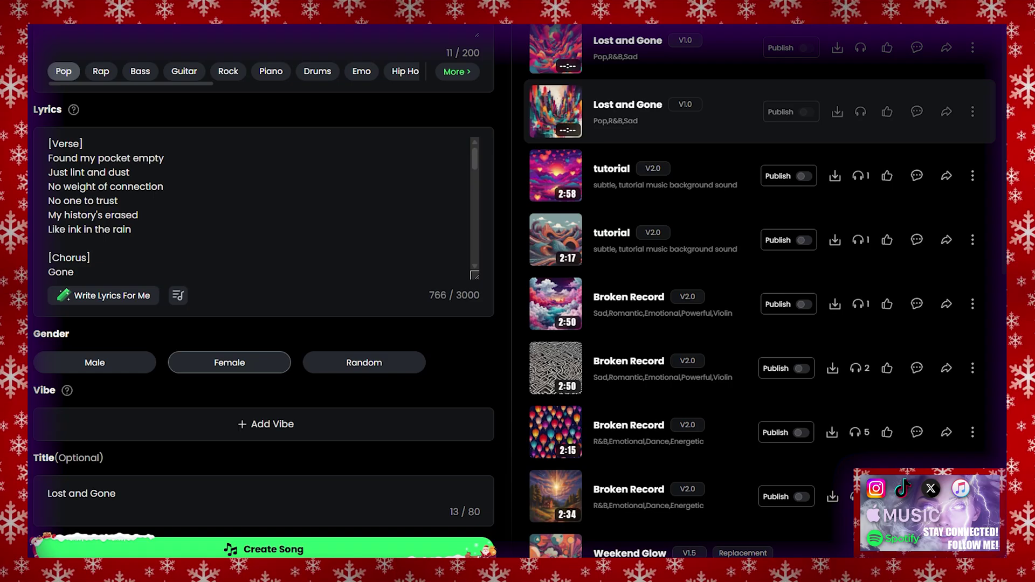
pyautogui.click(556, 46)
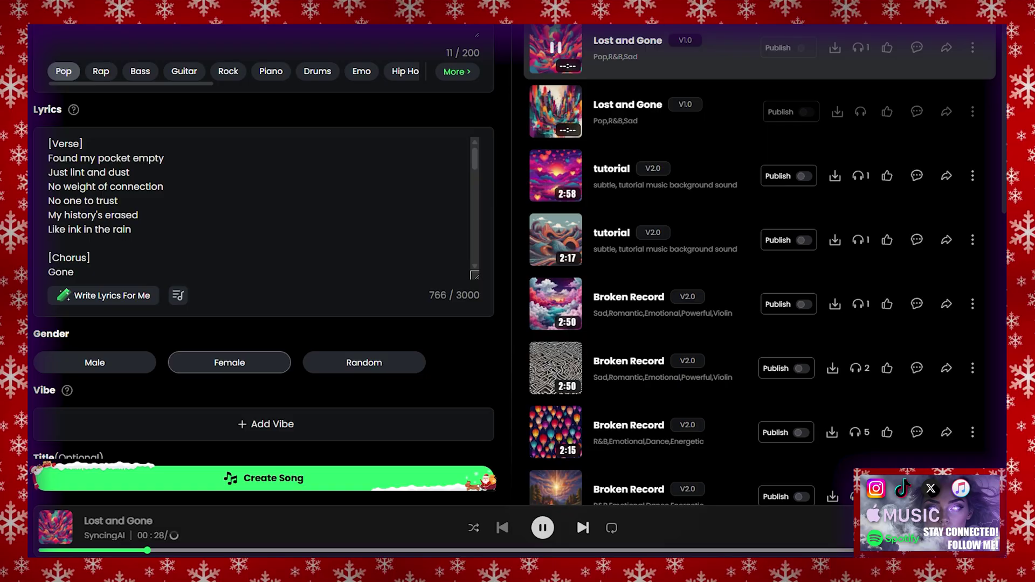
# - After hearing the first version, switch playback to the second Lost and Gone track
pyautogui.scroll(-4, 258, 208)
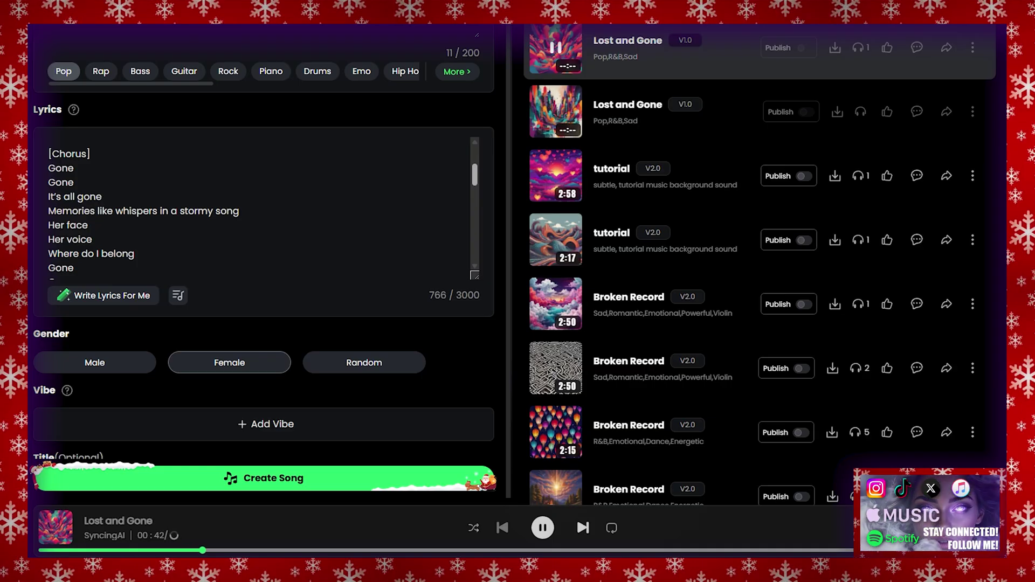
pyautogui.click(556, 111)
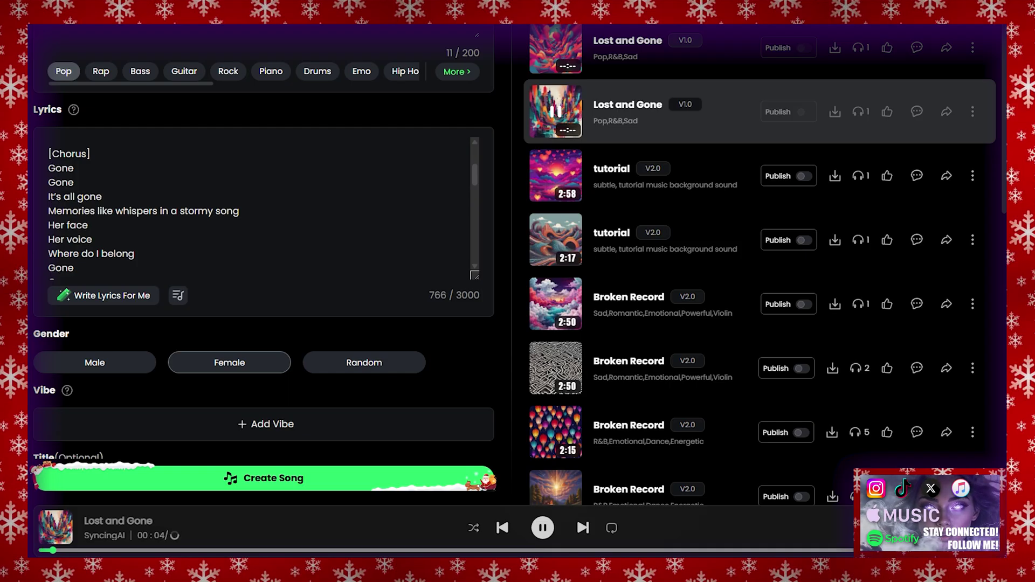
# - Play the second Lost and Gone version and pause it at 0:57
pyautogui.scroll(3, 258, 205)
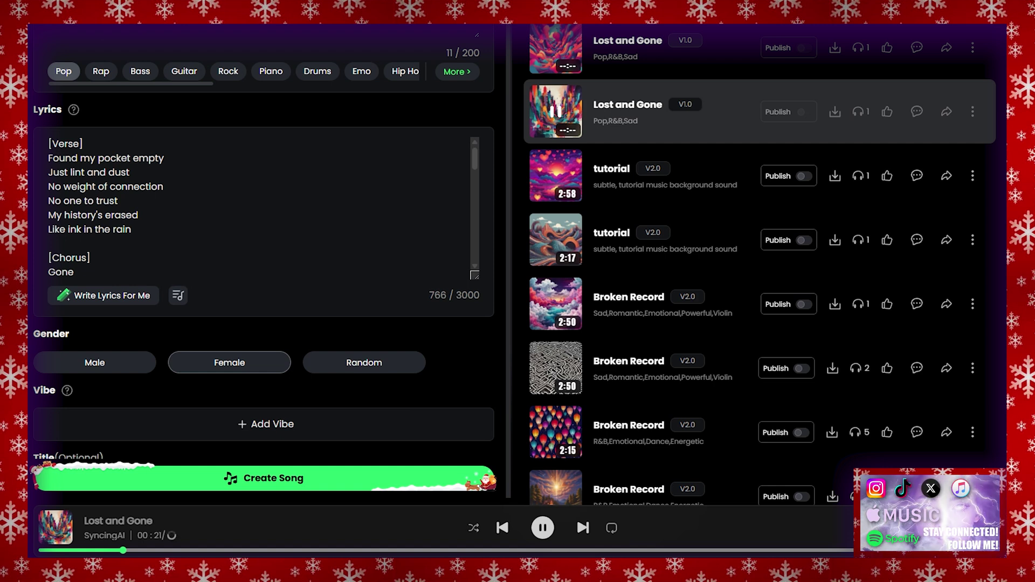
pyautogui.scroll(-4, 259, 205)
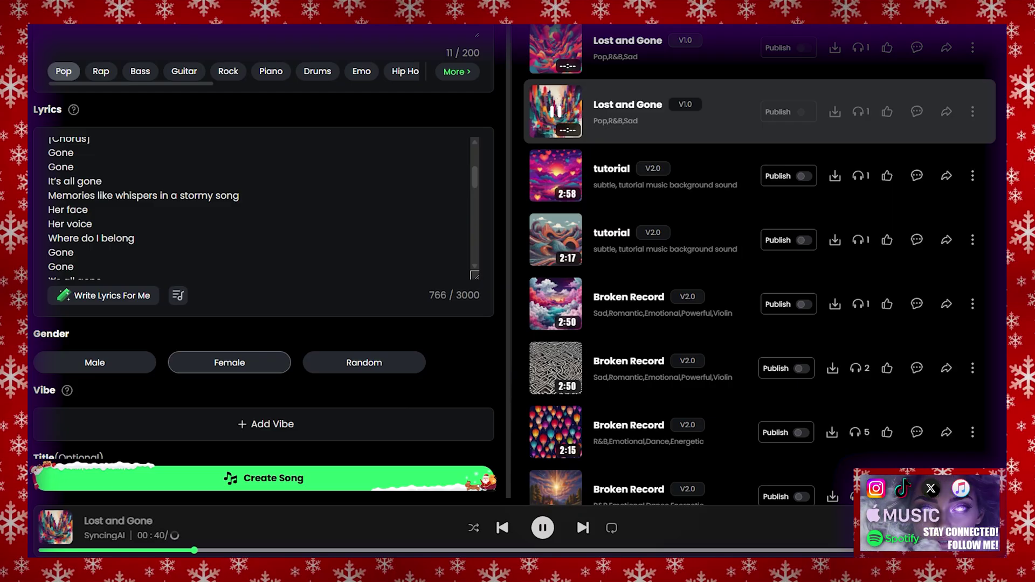
pyautogui.scroll(-3, 258, 208)
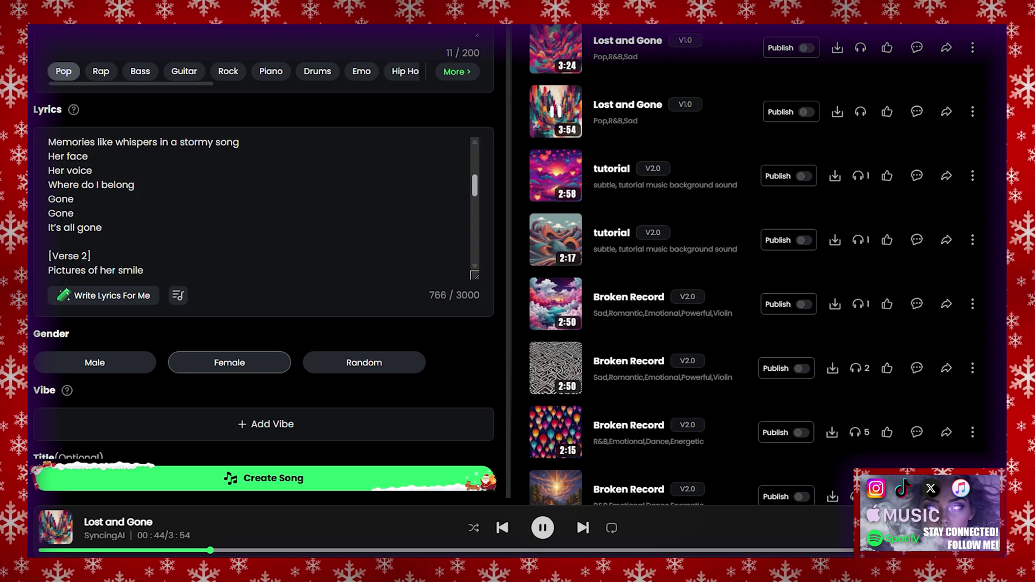
pyautogui.click(556, 112)
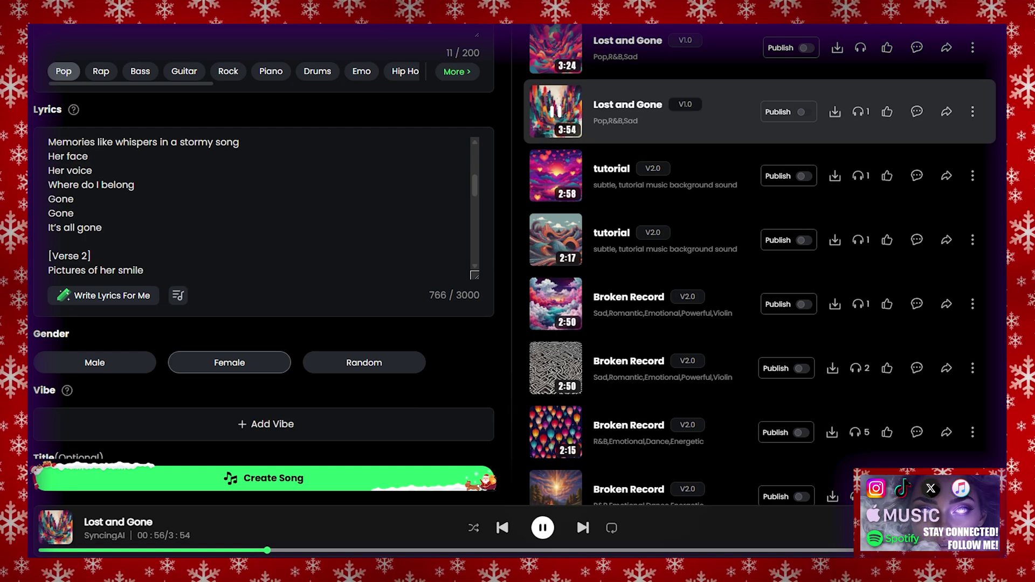
pyautogui.press('space')
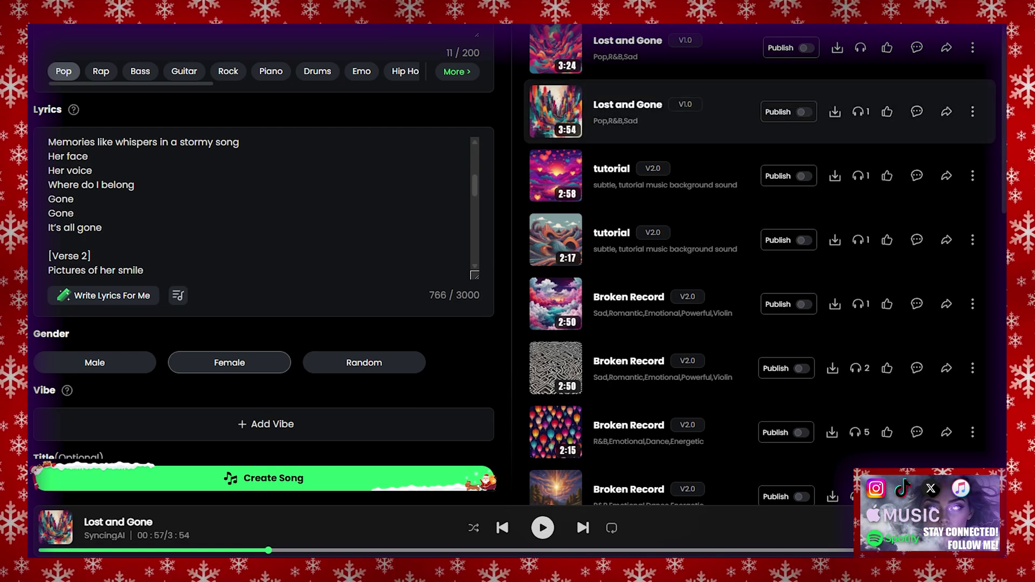
# - Choose Get Stems for the second Lost and Gone track
pyautogui.click(973, 112)
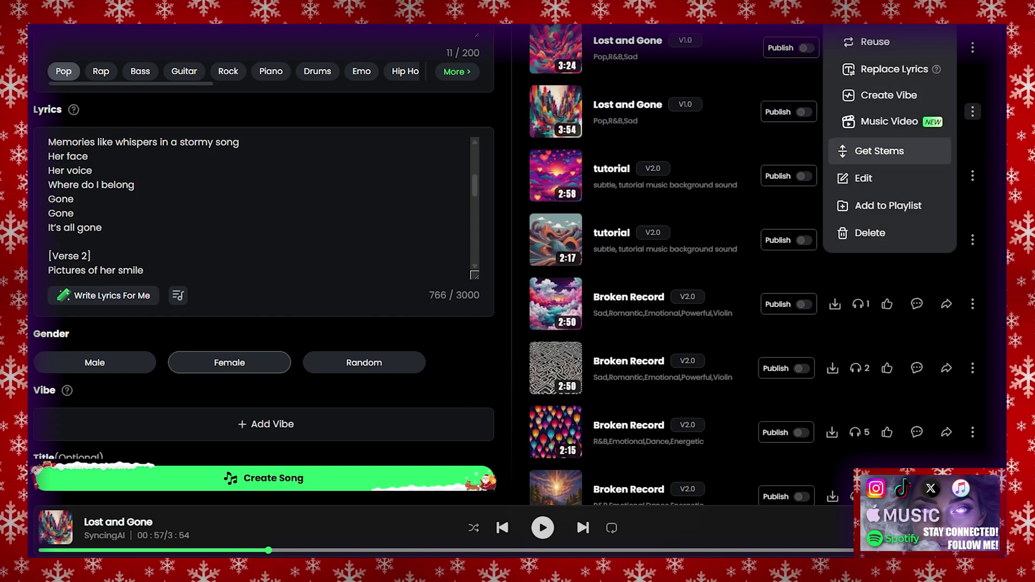
pyautogui.click(879, 151)
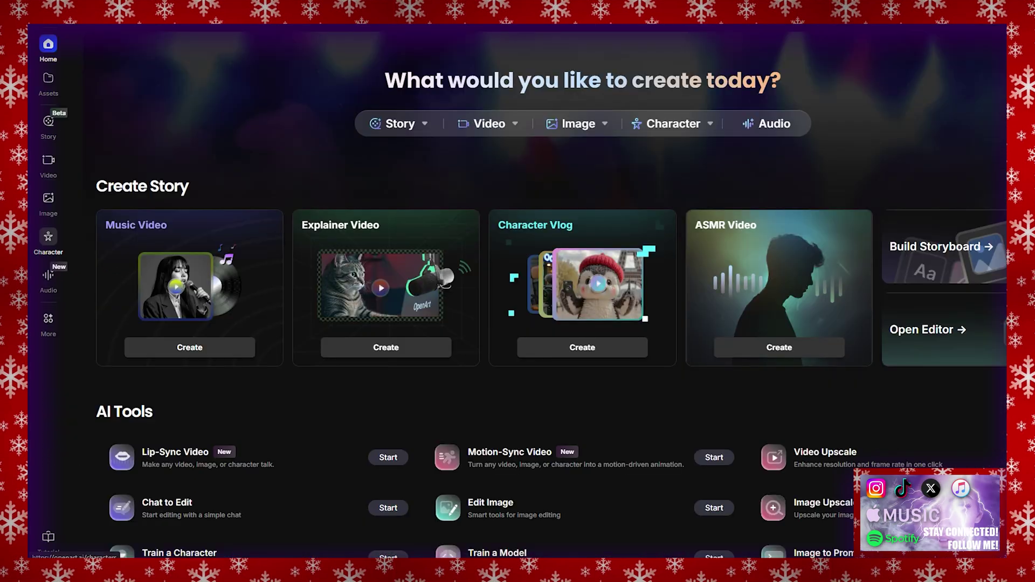
# - Open the image creator for the blonde character Holly from the Characters page
pyautogui.click(48, 237)
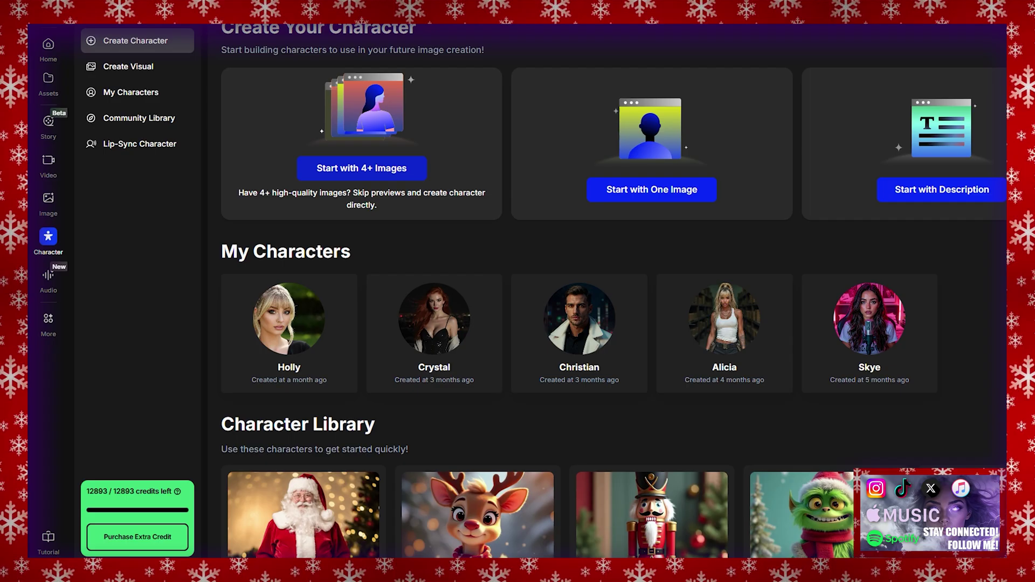
pyautogui.click(289, 319)
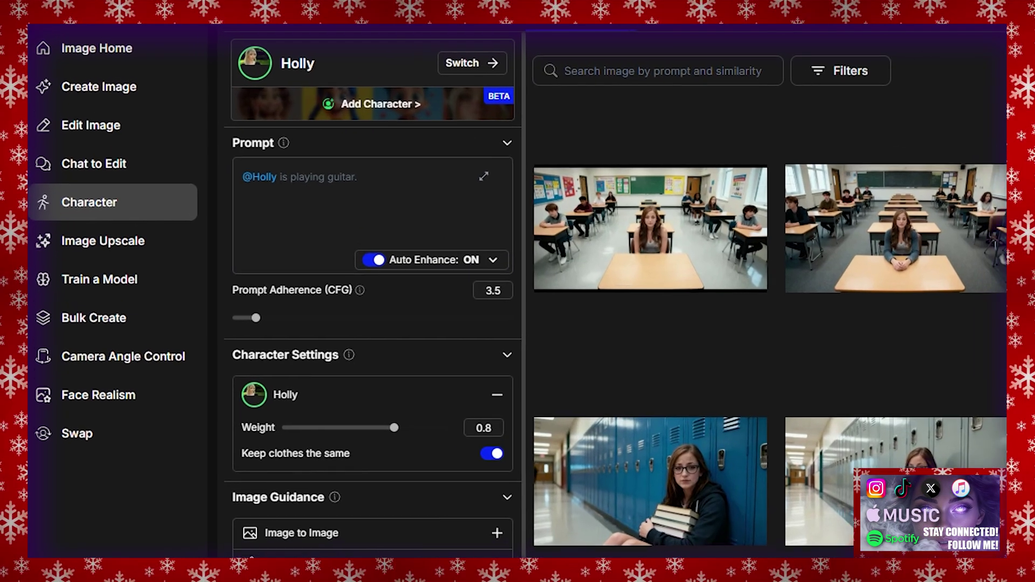
# - Write a scene prompt of Holly walking down a school hallway, looking around
pyautogui.click(280, 177)
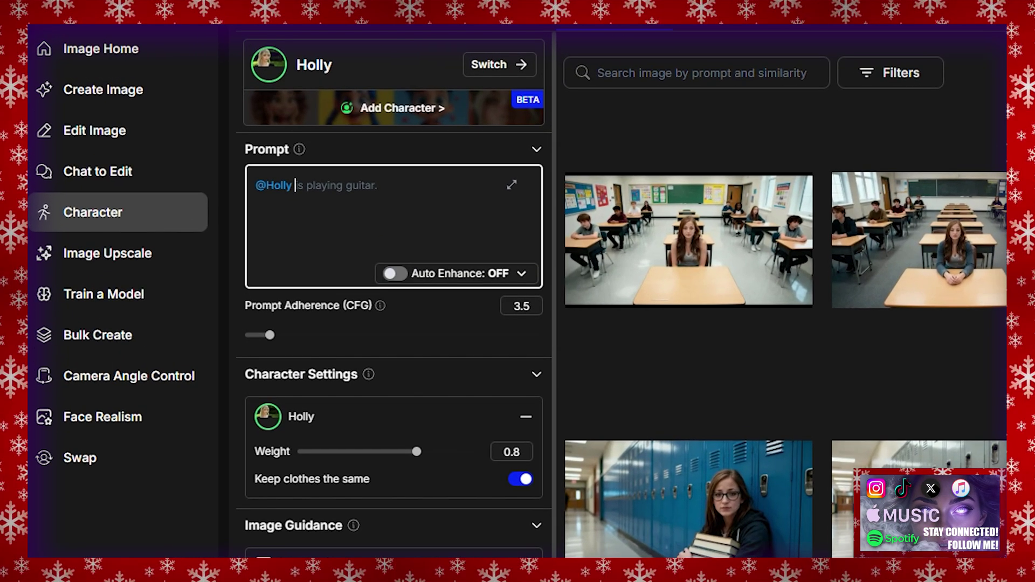
pyautogui.write('Walking down a street, it is raining there')
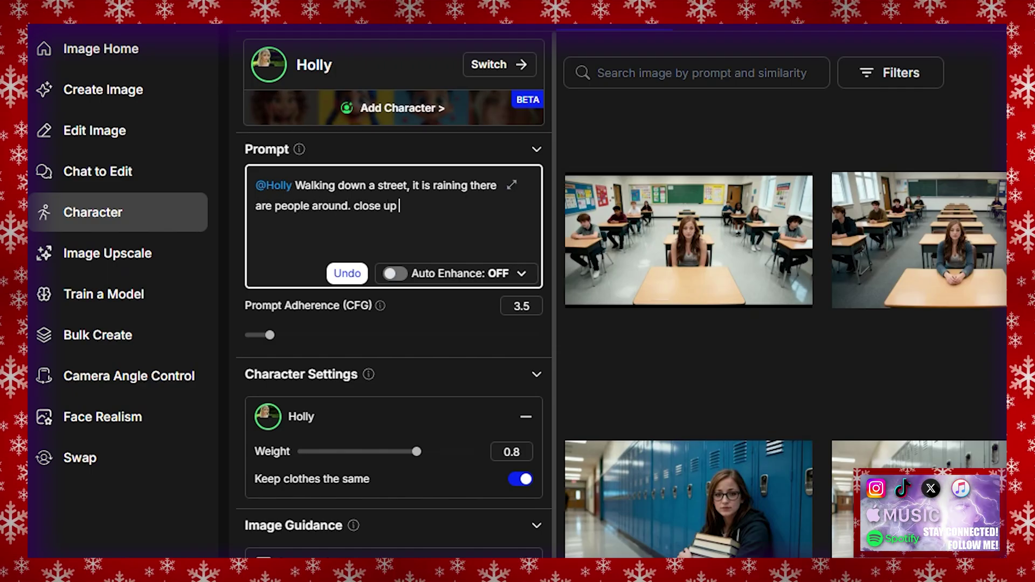
pyautogui.write('ooking into the camera, She is wearing a long white winter coat and there is a christmas')
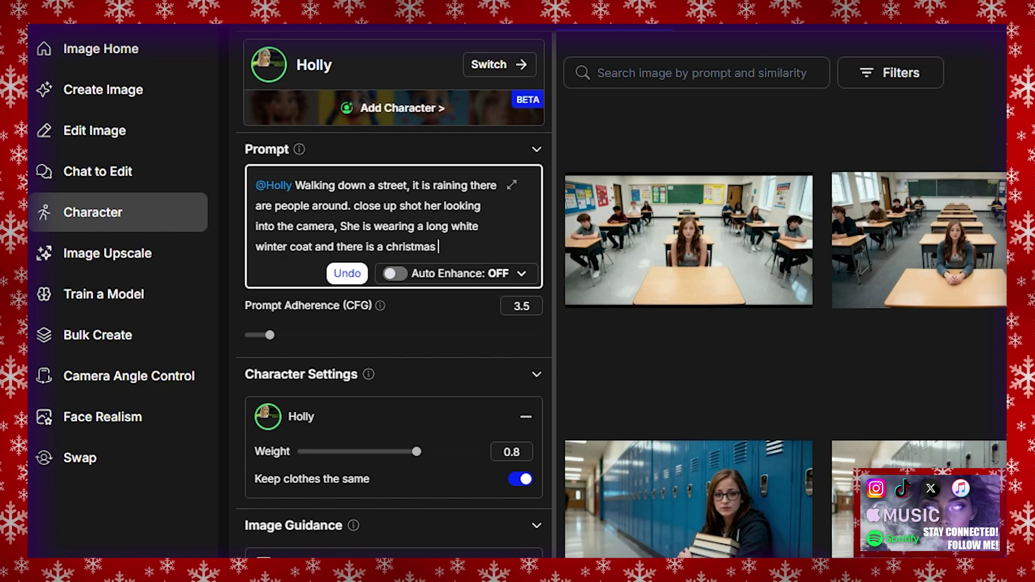
pyautogui.write('und, it is night time')
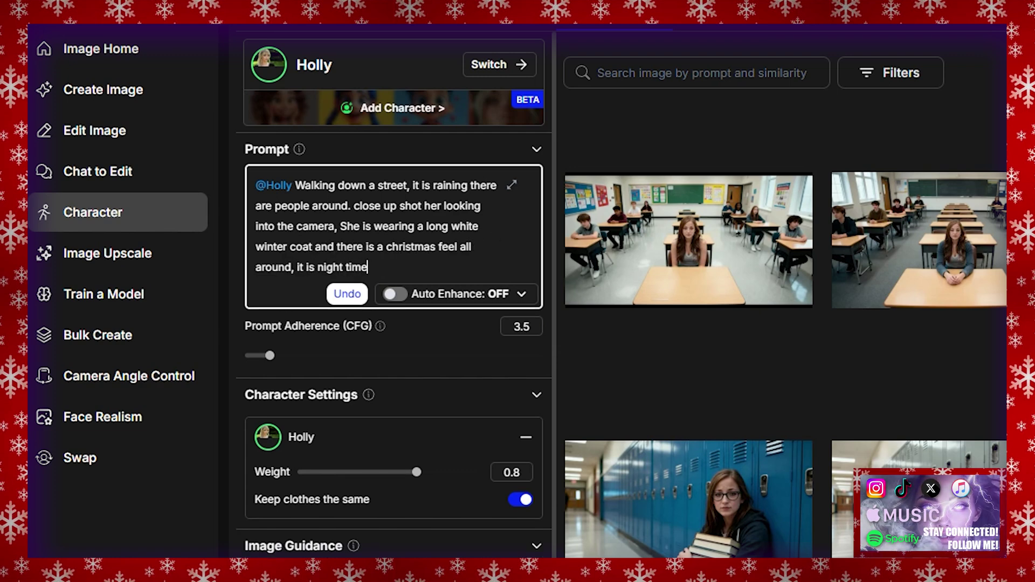
# - Unlock clothes, generate two Cinema 16:9 images, then begin a Christmas-room prompt
pyautogui.click(520, 499)
pyautogui.scroll(-8, 394, 323)
pyautogui.click(410, 327)
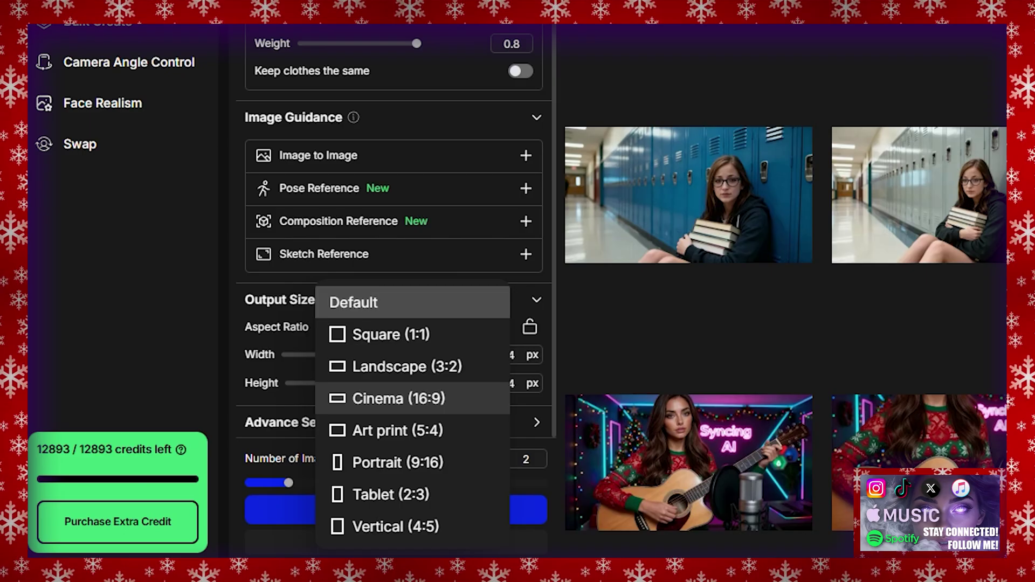
pyautogui.click(399, 399)
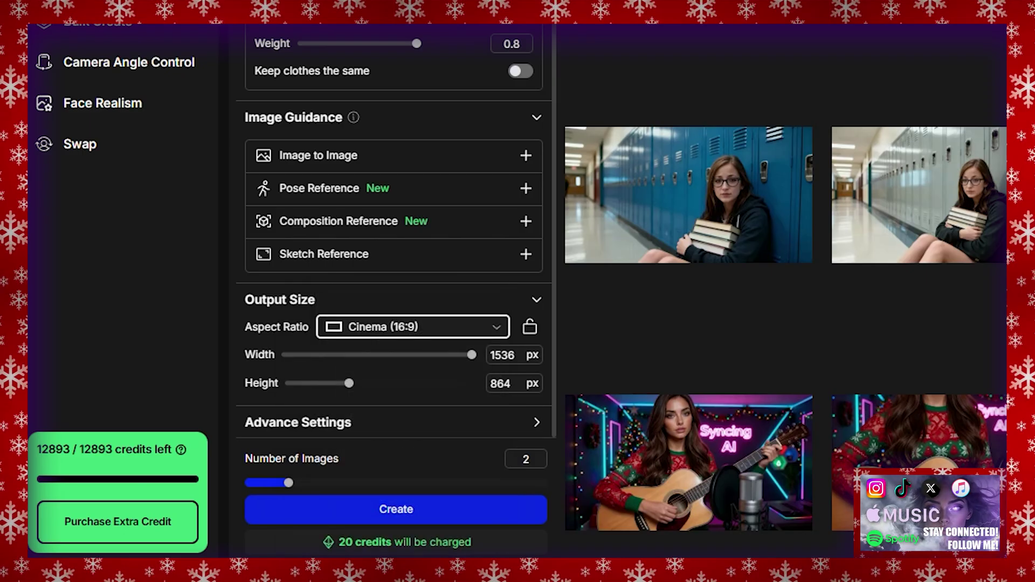
pyautogui.click(385, 509)
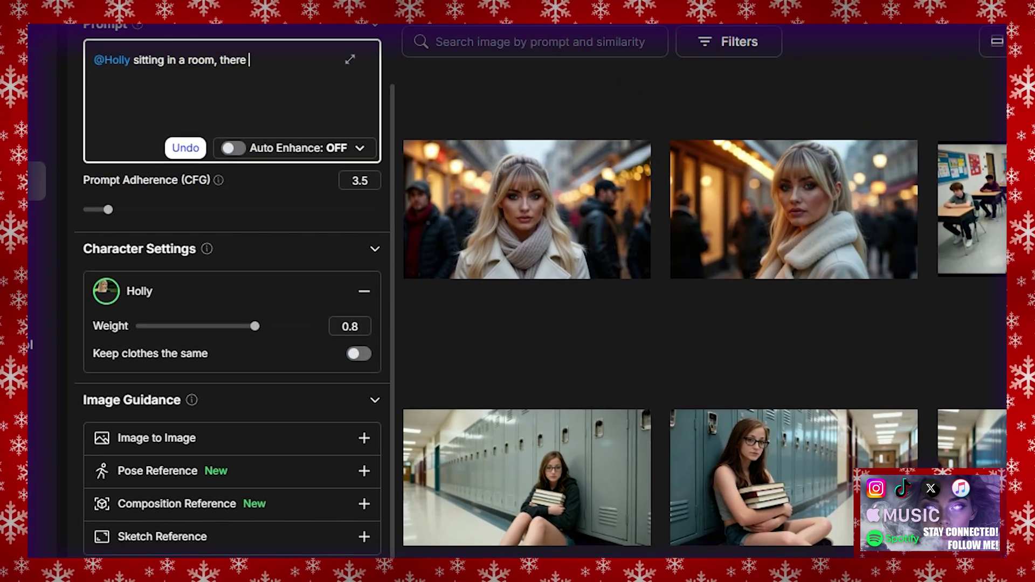
pyautogui.write('is noone around, it has christmas decorations and a christmas tree, she')
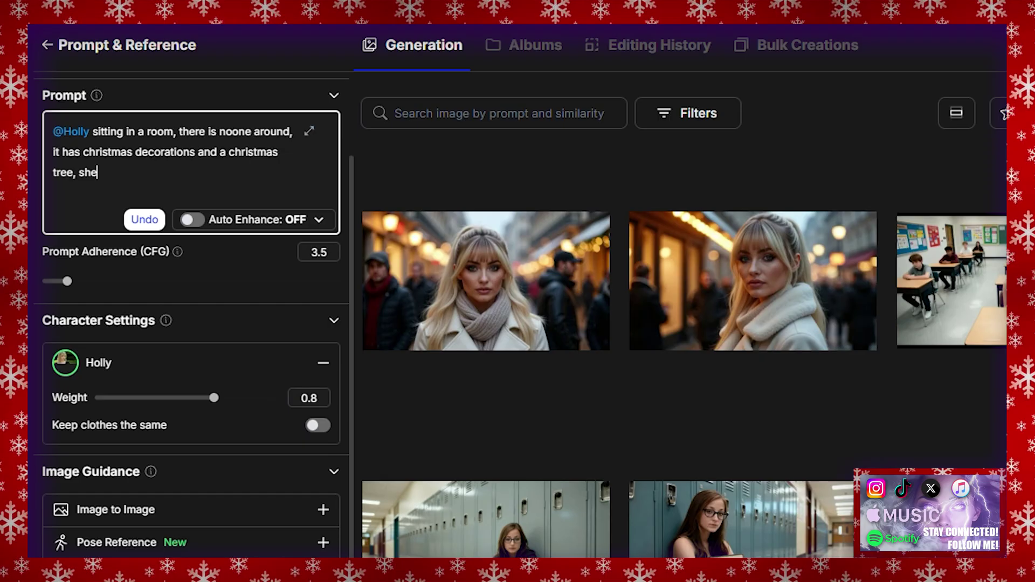
pyautogui.write(' is sitting next to a fire place. she is wearing a christmas night gown and looks lost')
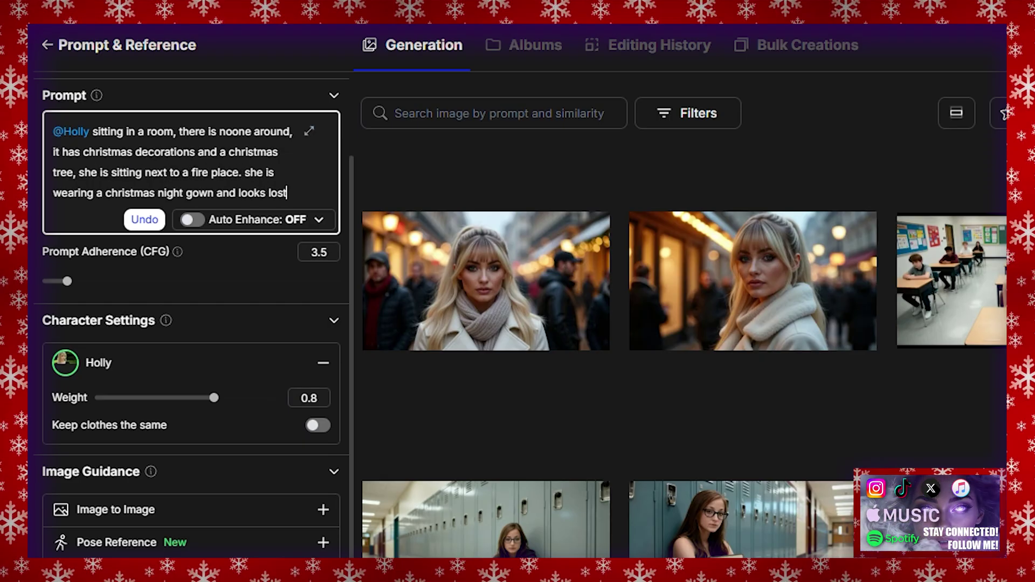
# - Generate Holly's Christmas fireplace scene and view the result
pyautogui.press('Return')
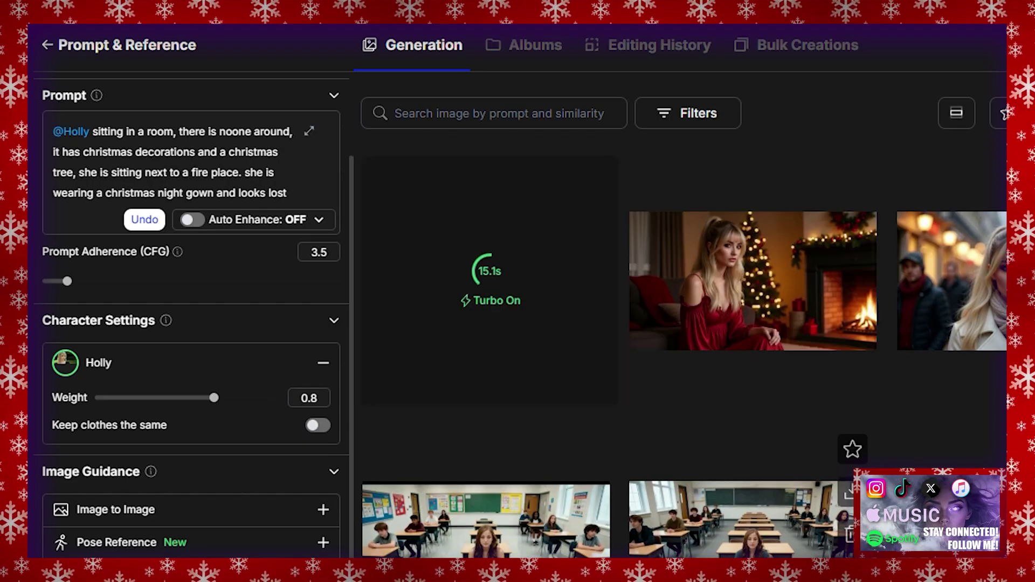
pyautogui.click(752, 280)
pyautogui.press('Escape')
pyautogui.click(489, 280)
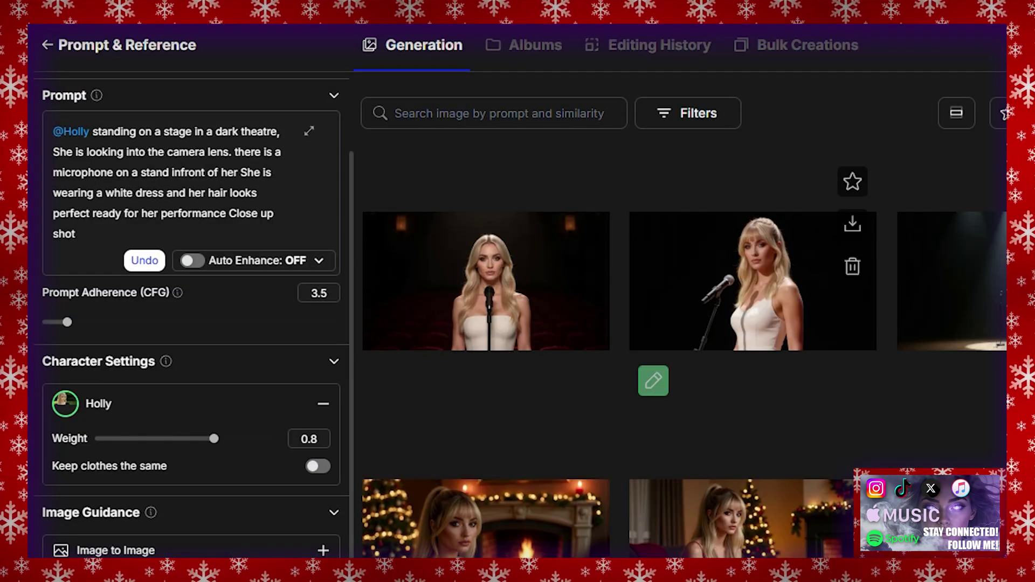
# - Generate Holly on a park bench at night under a street light in snow
pyautogui.hotkey('ctrl', 'a')
pyautogui.write('@Holly sitting on a park bench, It is night time. She is under a street l')
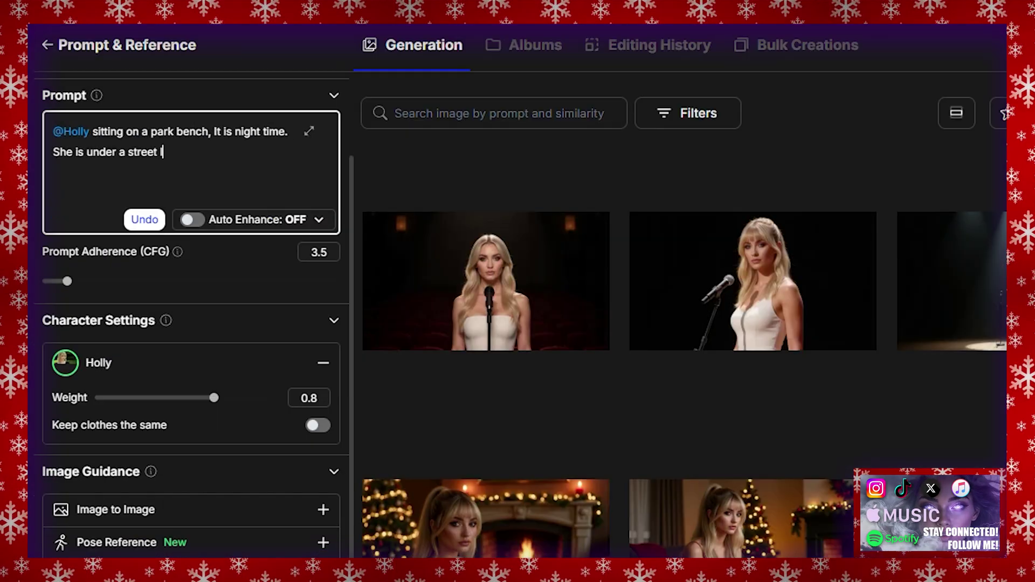
pyautogui.write('ight and all around is christmas lights on houses and rgb lighting the scene with a big christmas feel. It is snowing')
pyautogui.press('Return')
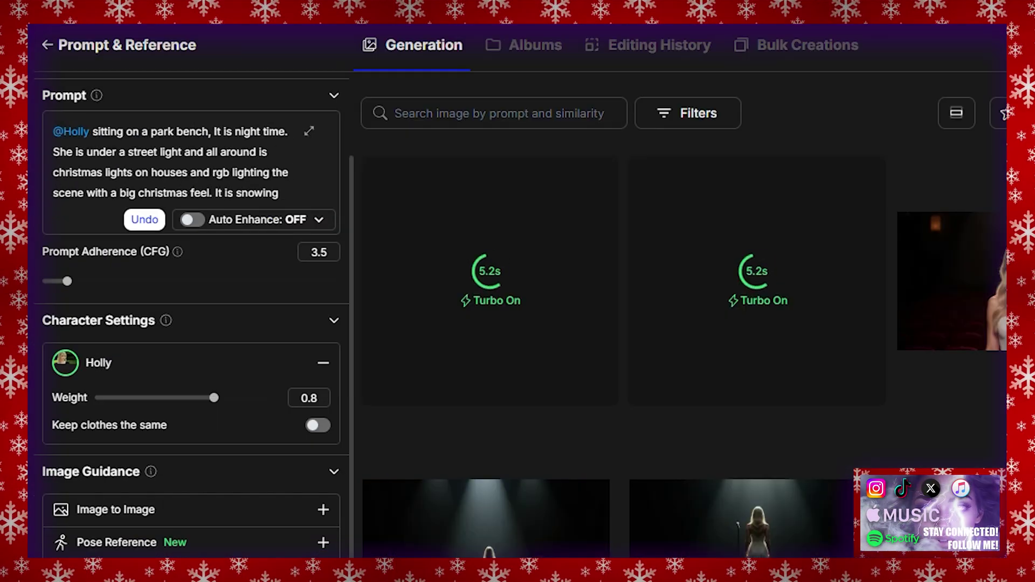
pyautogui.press('Escape')
# - Generate Holly looking out her window at falling snow and a snowman
pyautogui.hotkey('ctrl', 'a')
pyautogui.write('@Holly sitting looking out her window, outside is snow on the ground, it is snowing, there is a snowman in the garden and she is wearing a large winter dressing go')
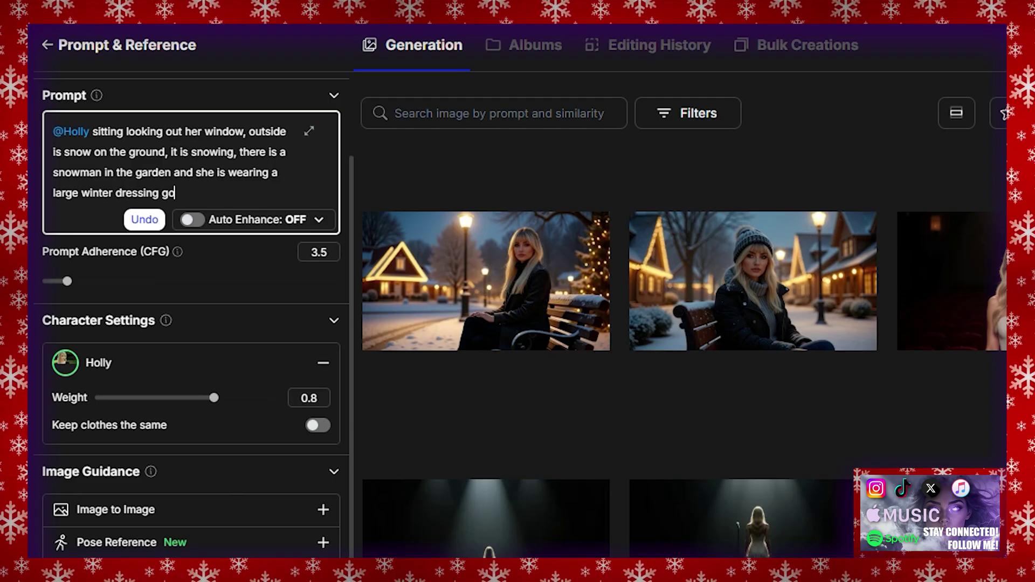
pyautogui.write('wn and behind her is a fireplace')
pyautogui.press('Return')
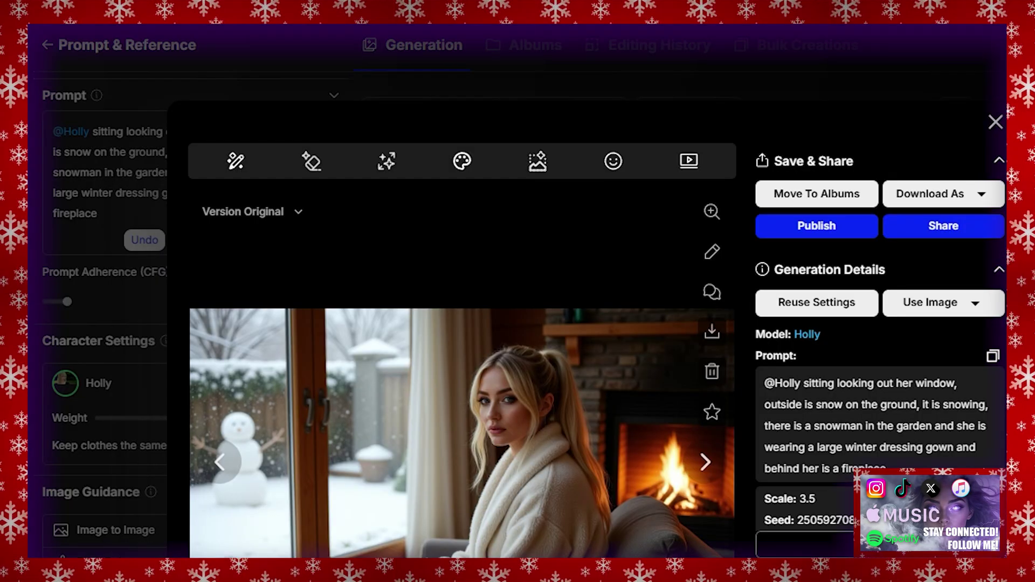
pyautogui.press('Escape')
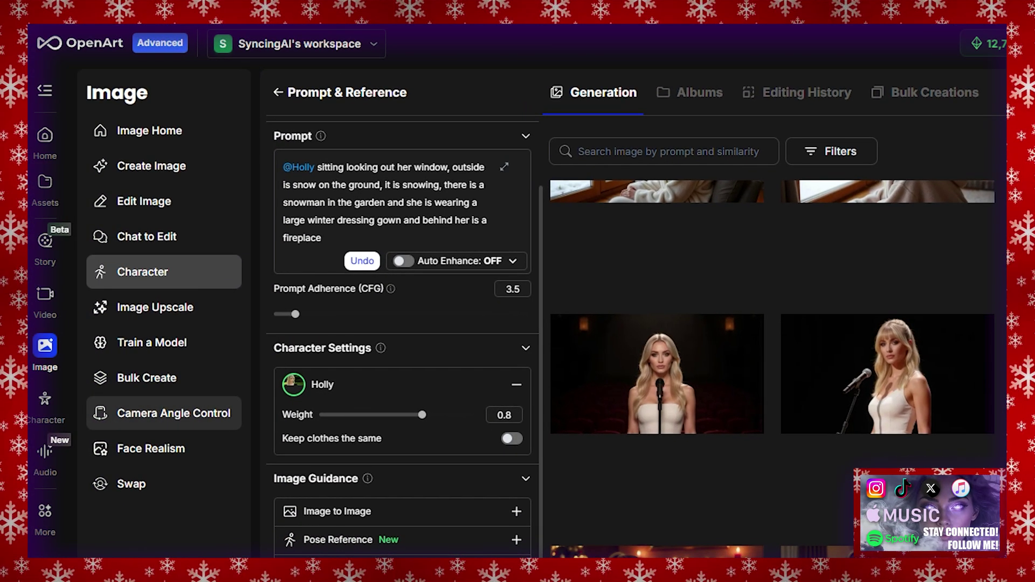
# - Generate a new camera angle of the fireplace image from history
pyautogui.click(163, 413)
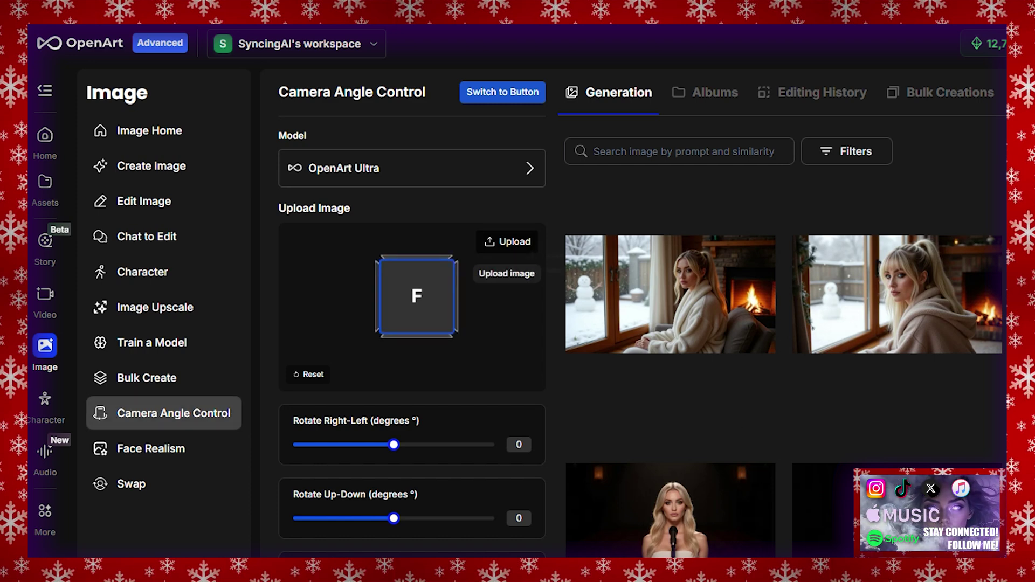
pyautogui.click(507, 242)
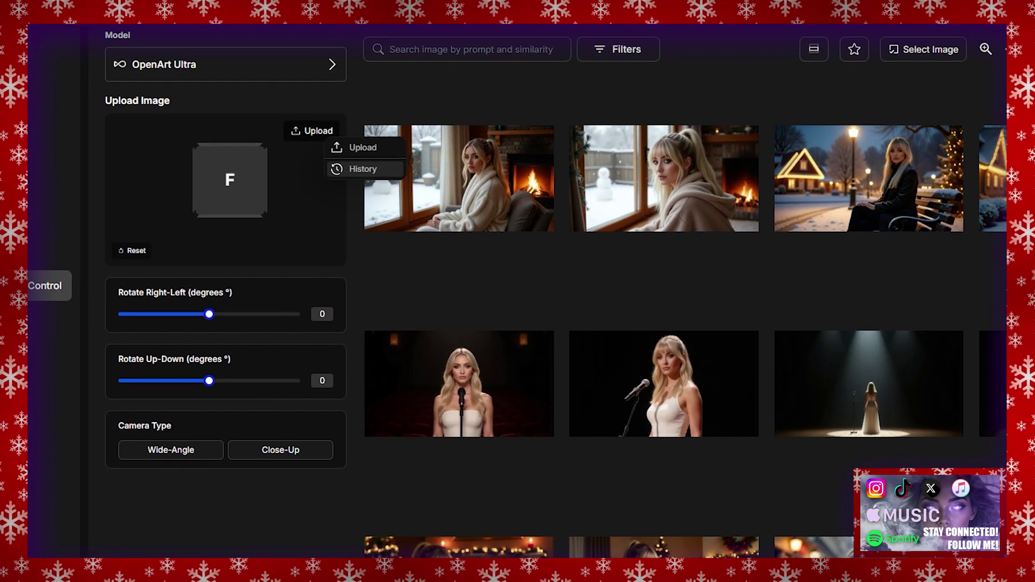
pyautogui.click(558, 281)
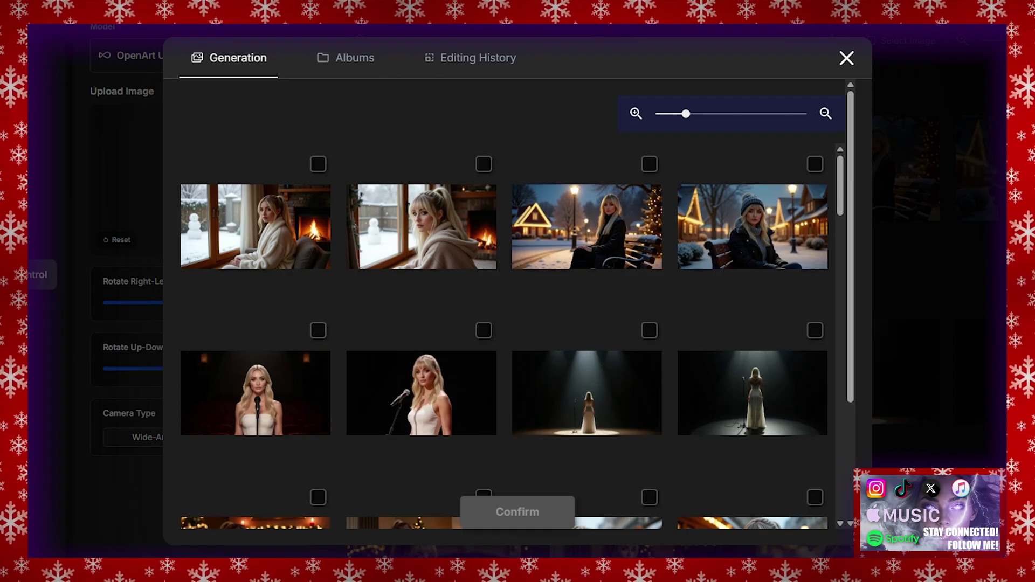
pyautogui.scroll(-3, 504, 334)
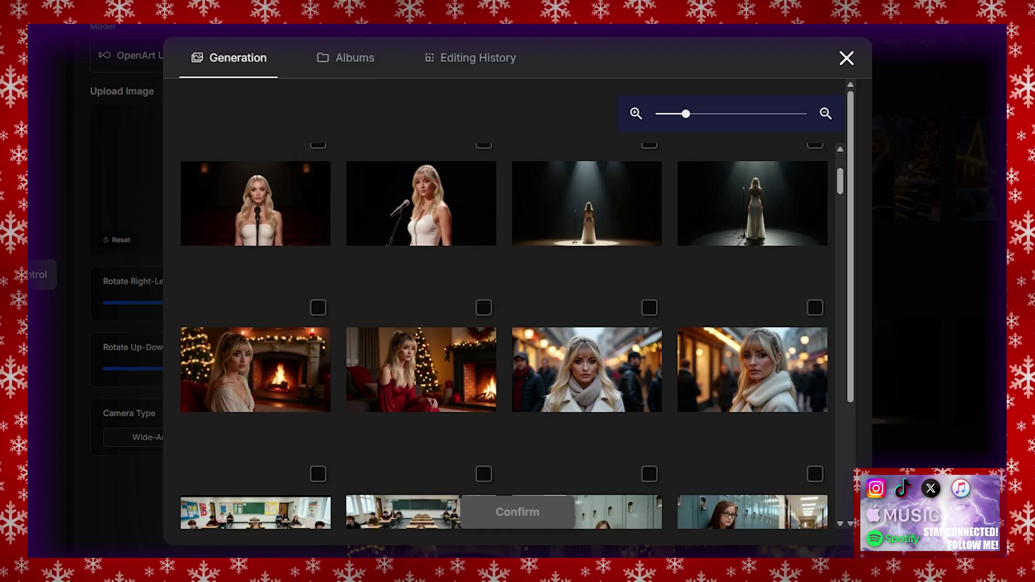
pyautogui.click(256, 369)
pyautogui.click(517, 512)
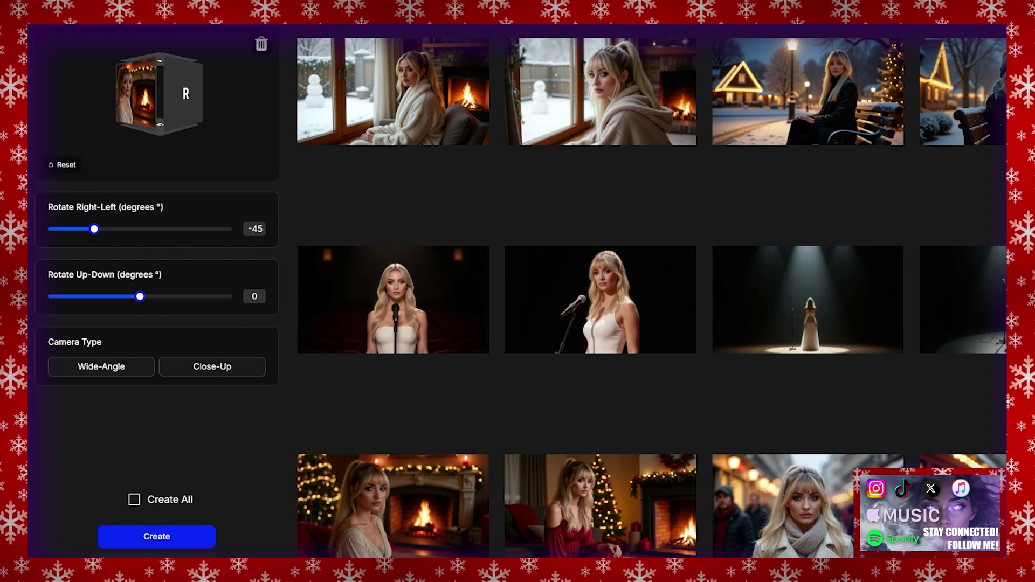
pyautogui.click(157, 537)
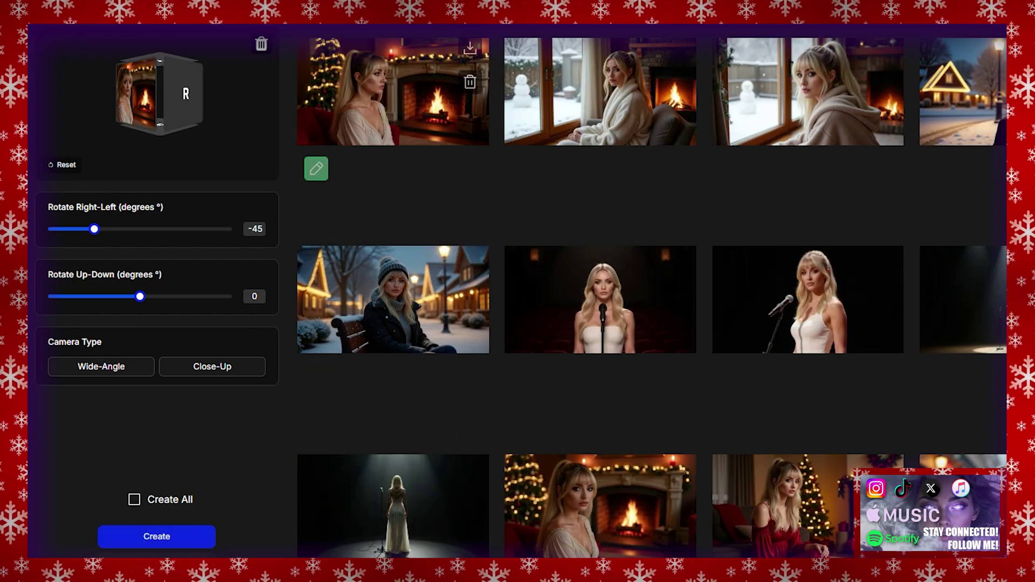
pyautogui.click(393, 92)
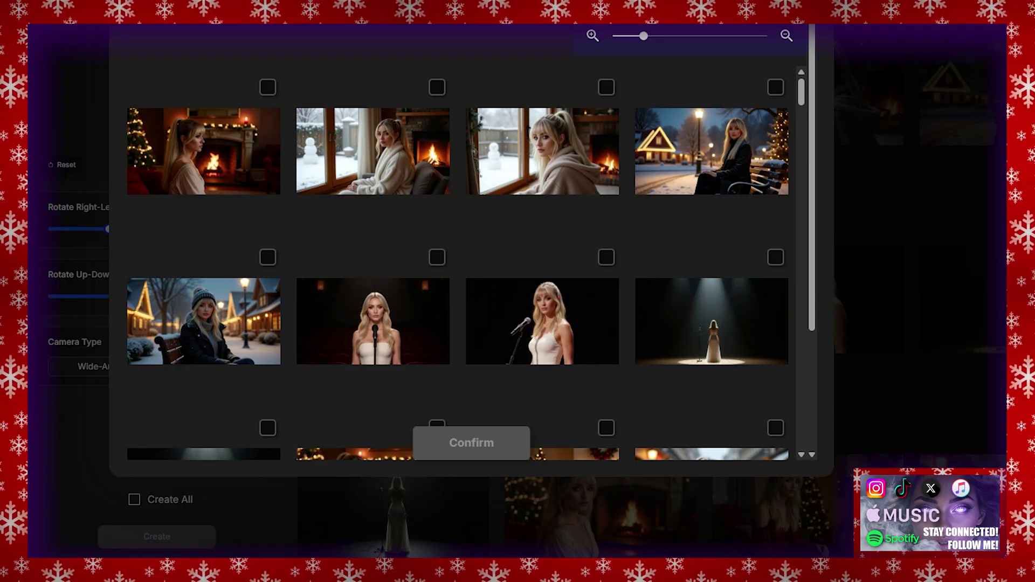
# - Rotate the snowy park bench image to -75° and generate the new angle
pyautogui.click(203, 369)
pyautogui.click(471, 439)
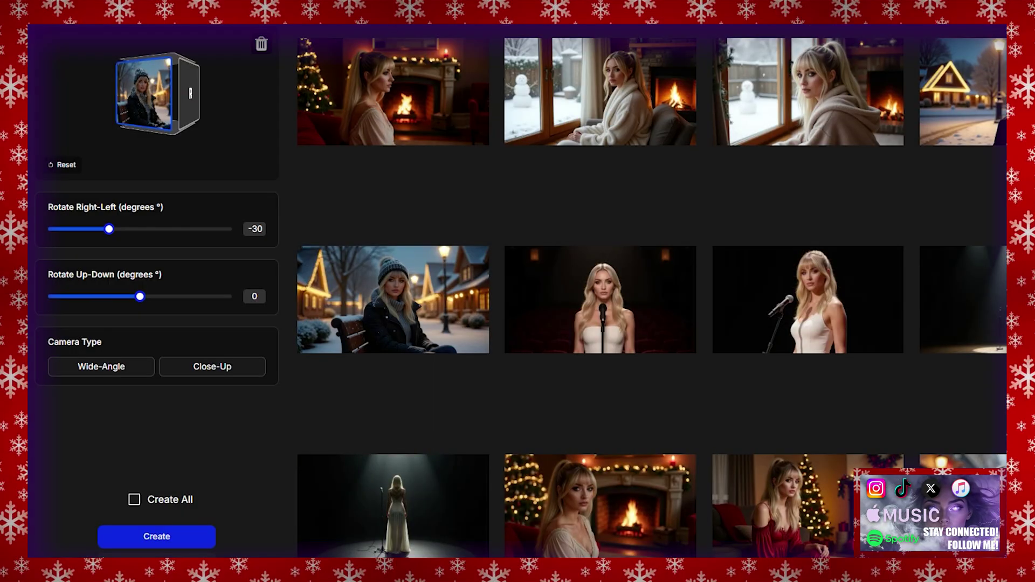
pyautogui.moveTo(144, 94); pyautogui.dragTo(114, 94)
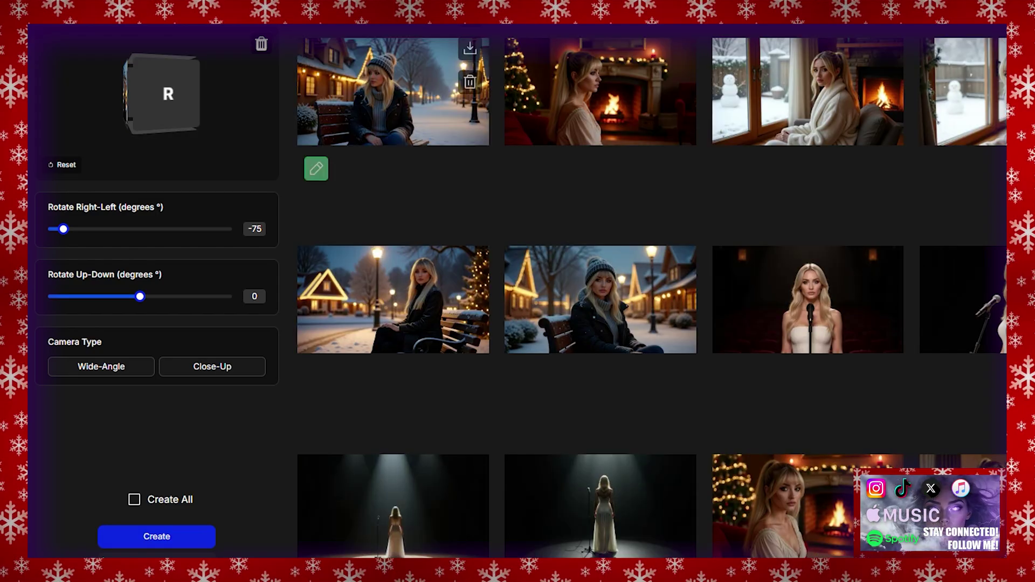
pyautogui.click(377, 108)
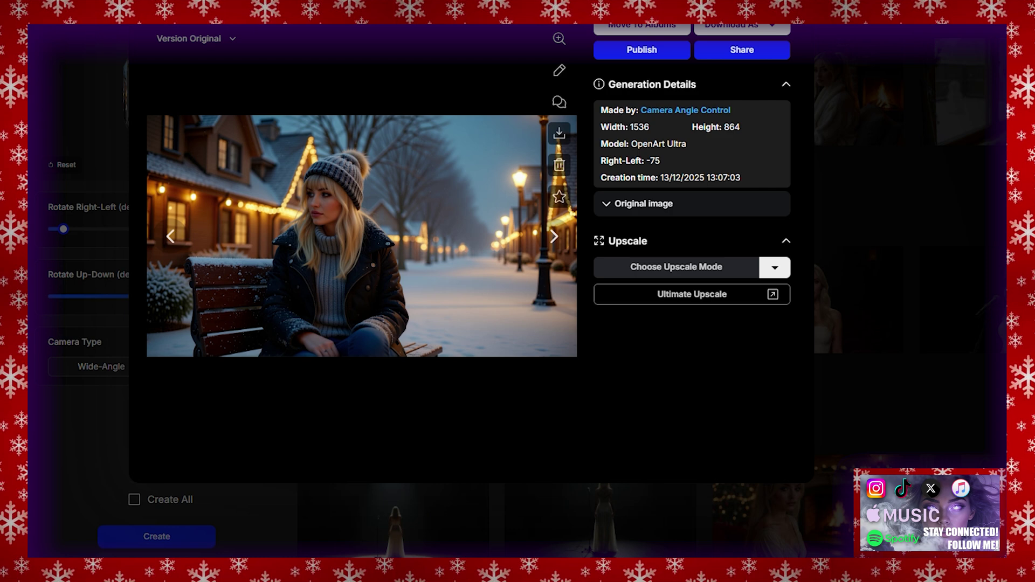
pyautogui.click(812, 259)
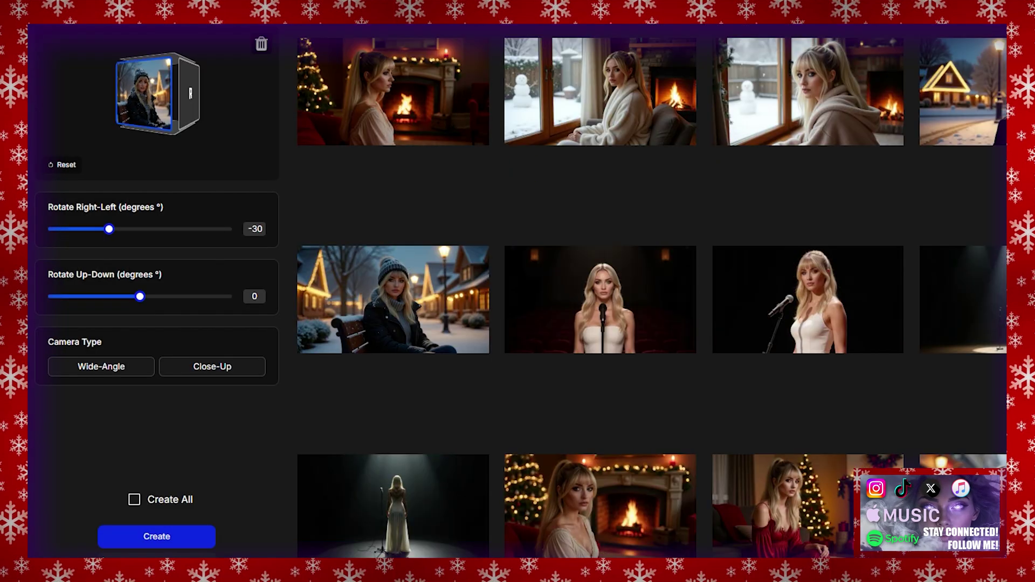
pyautogui.moveTo(109, 229); pyautogui.dragTo(63, 229)
pyautogui.click(156, 537)
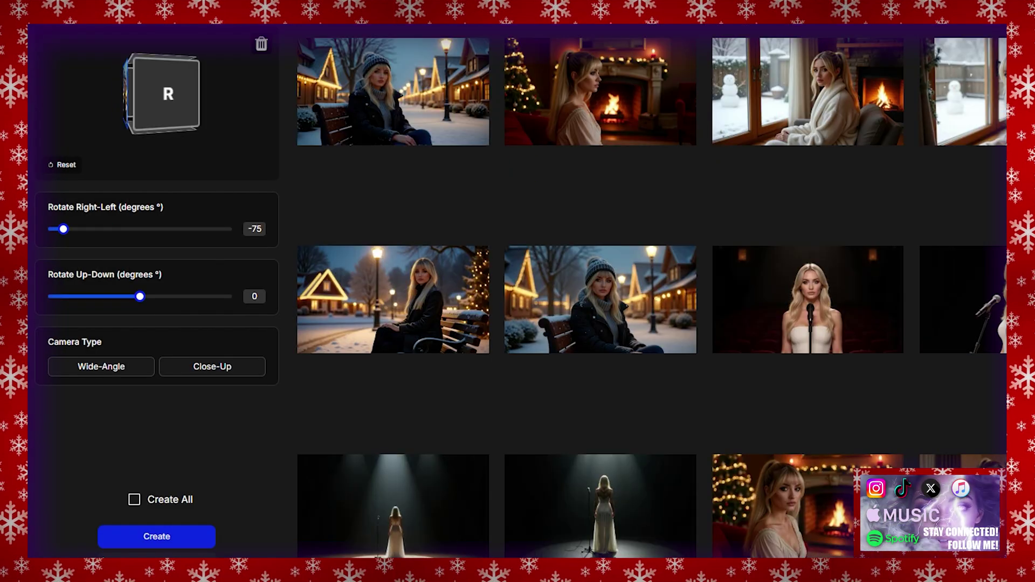
pyautogui.click(377, 108)
pyautogui.press('Escape')
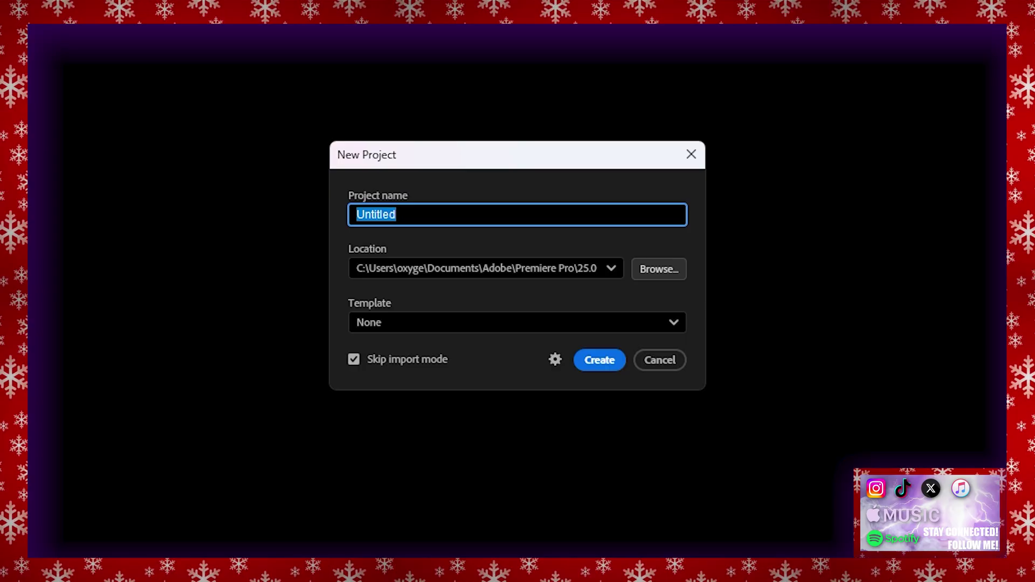
# - Create the Music Video Tutorial project in a new folder on drive G:
pyautogui.click(659, 269)
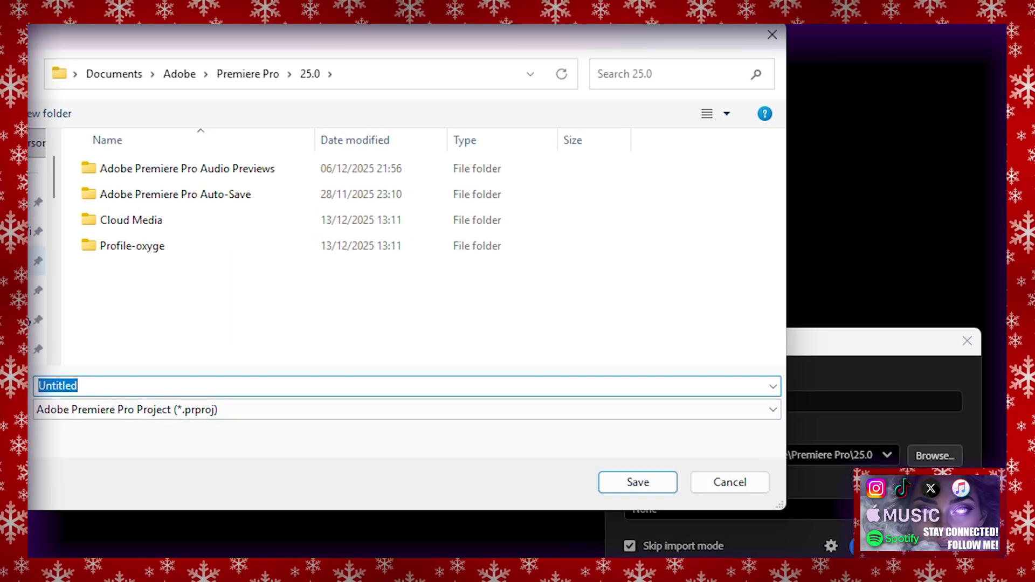
pyautogui.scroll(-5, 38, 242)
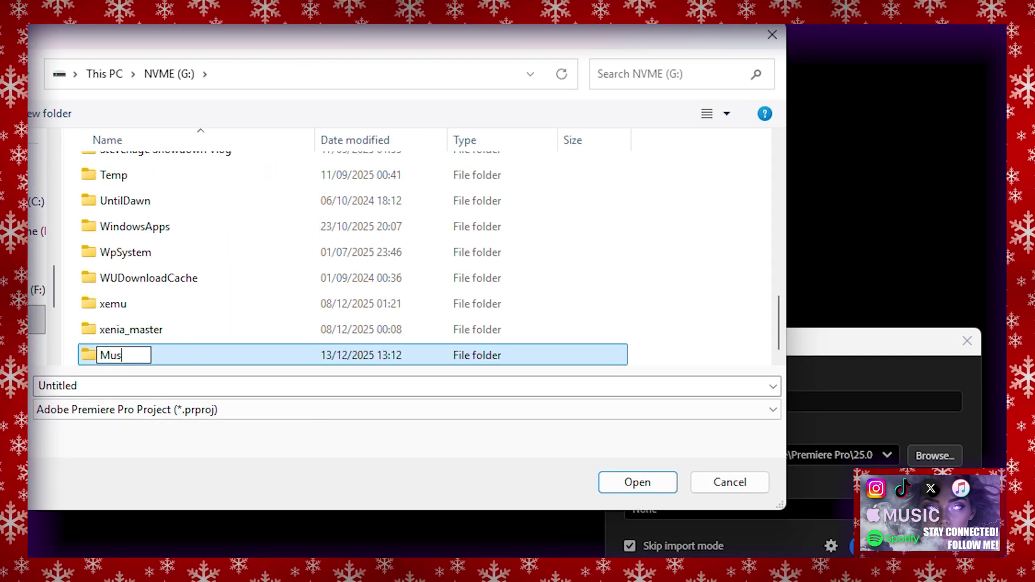
pyautogui.write('ic Video Tutor')
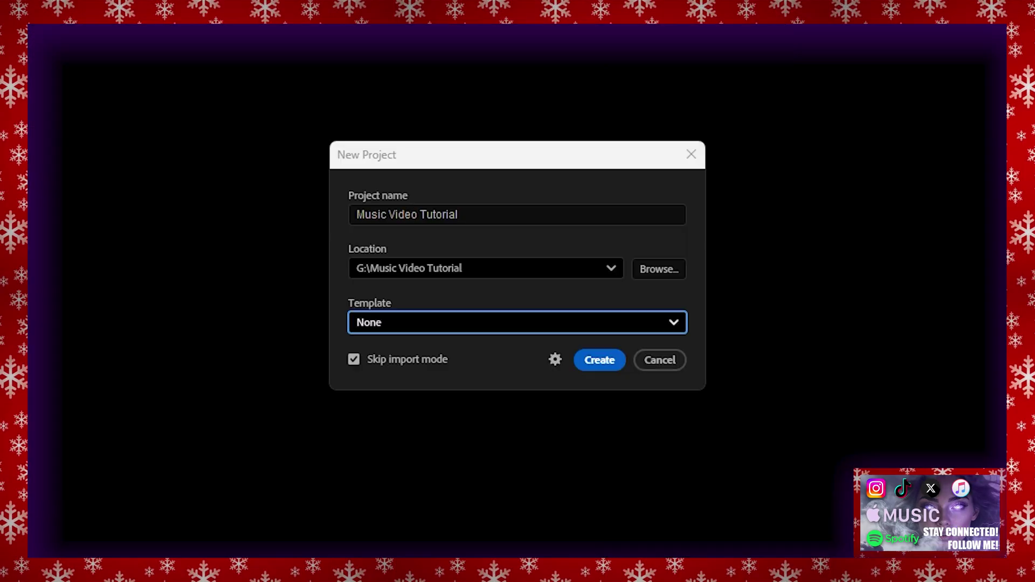
pyautogui.press('Return')
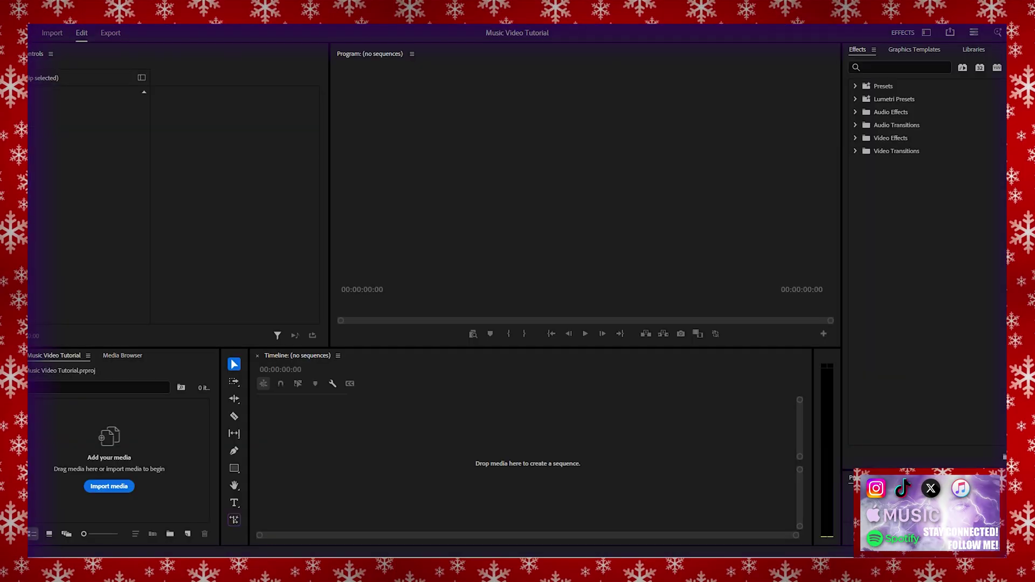
# - Import the instrumental and vocal stems and align the vocals at 0:00 below the instrumental
pyautogui.moveTo(612, 331); pyautogui.dragTo(81, 462)
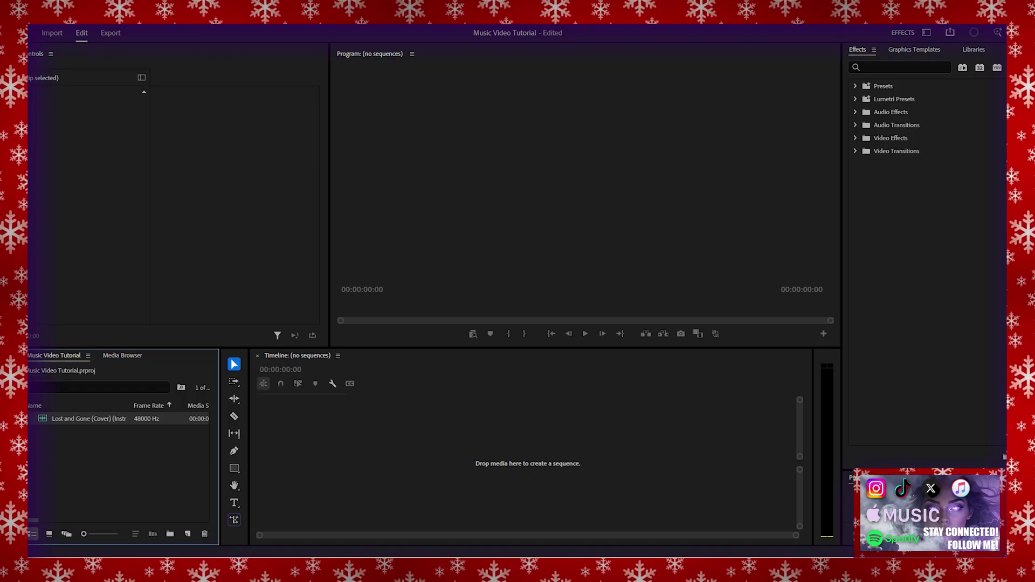
pyautogui.moveTo(741, 238); pyautogui.dragTo(75, 477)
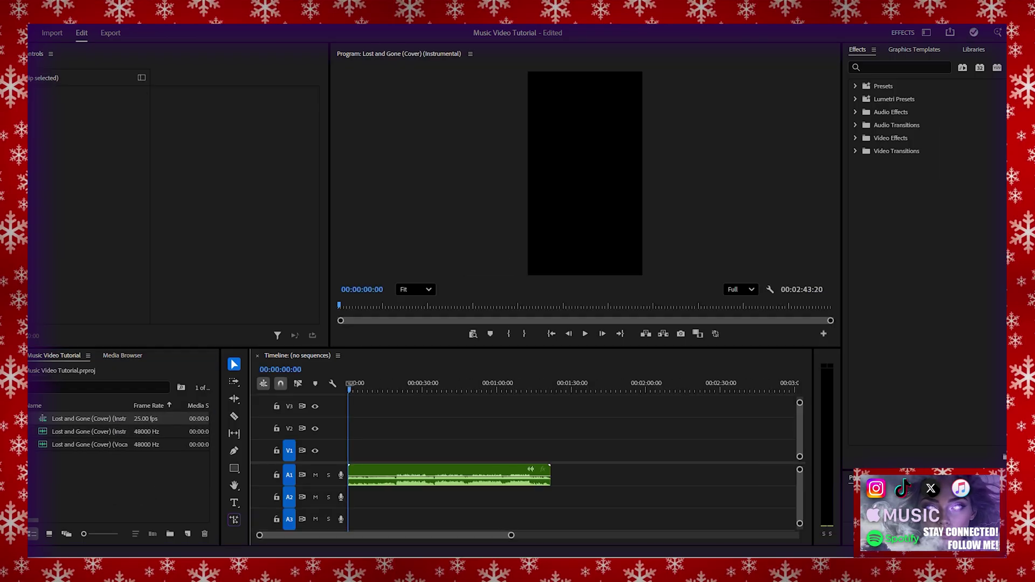
pyautogui.moveTo(485, 497); pyautogui.dragTo(462, 497)
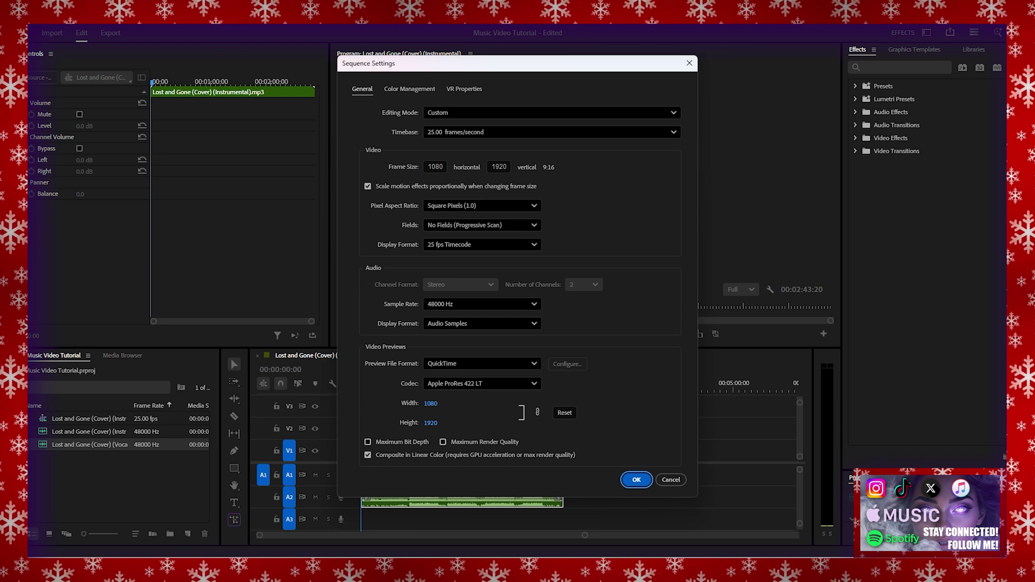
# - Set the sequence's editing mode to HDV 1080p
pyautogui.click(550, 112)
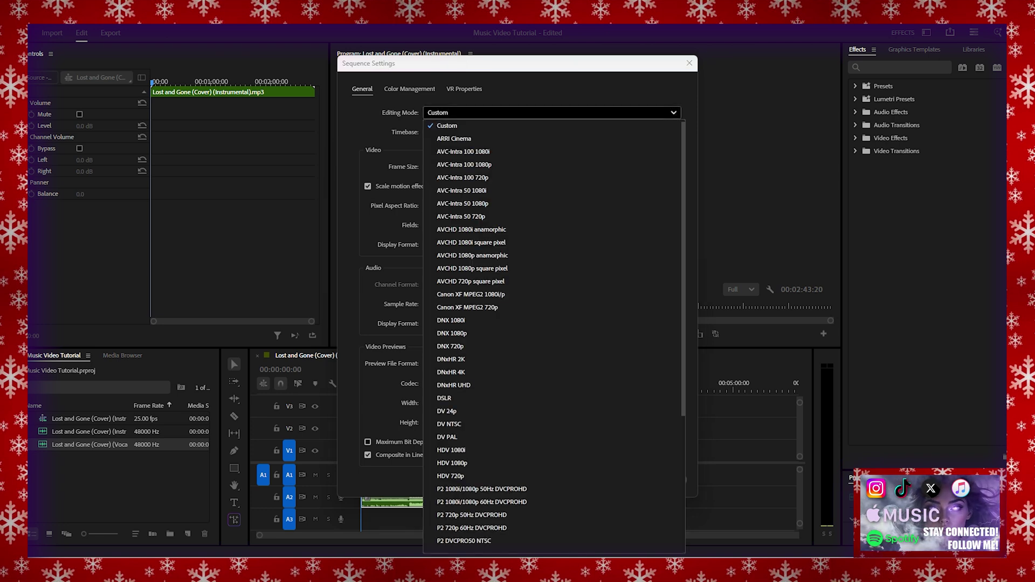
pyautogui.click(452, 462)
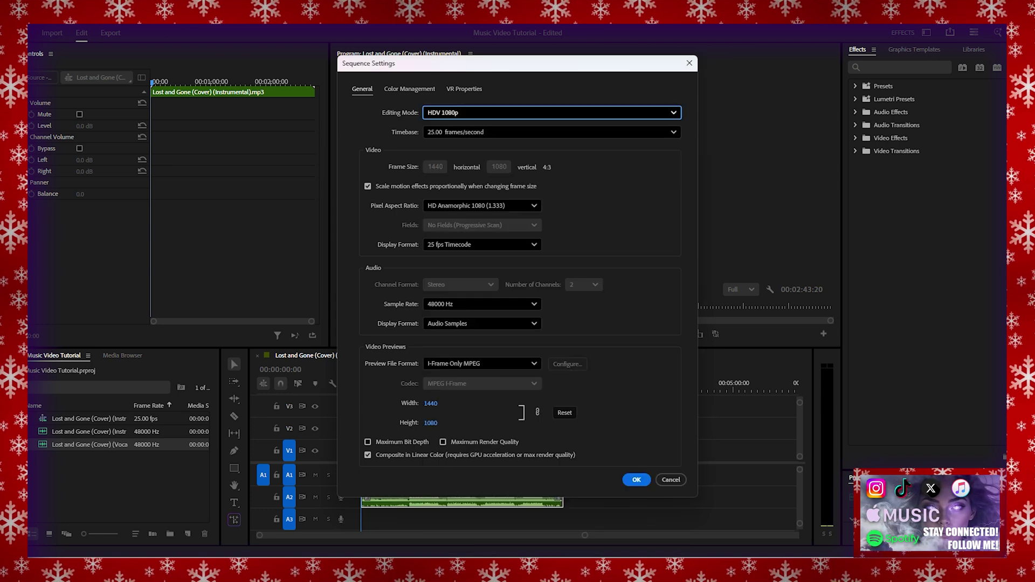
pyautogui.click(635, 480)
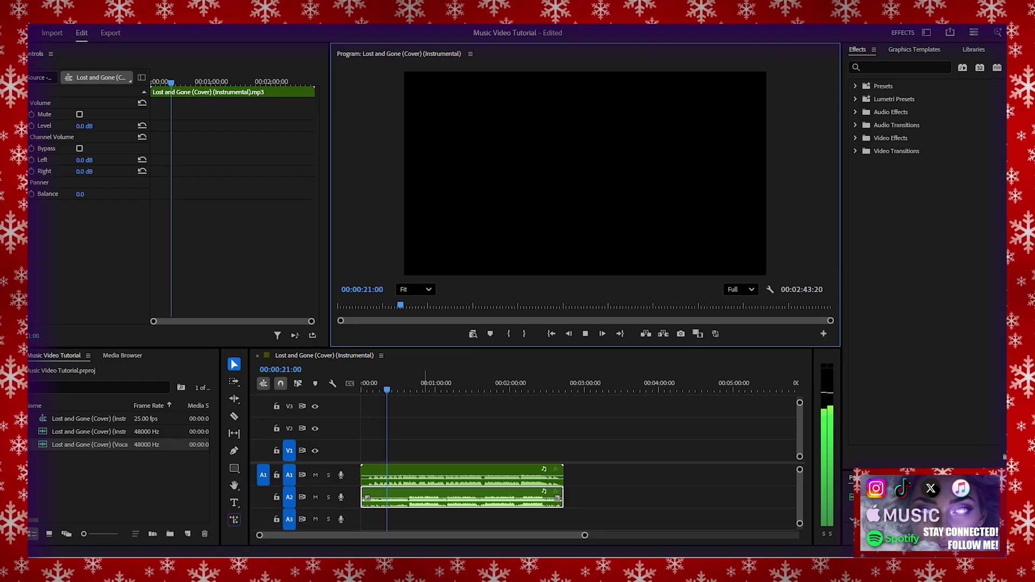
# - Stop playback, move back to about 10 seconds, mute track A2 and replay
pyautogui.press('space')
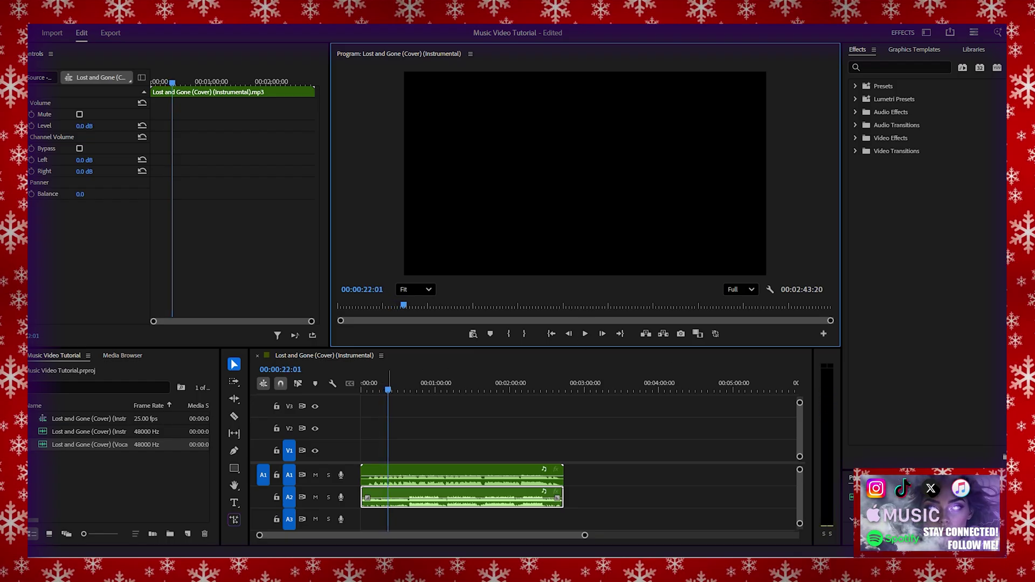
pyautogui.moveTo(388, 385); pyautogui.dragTo(374, 386)
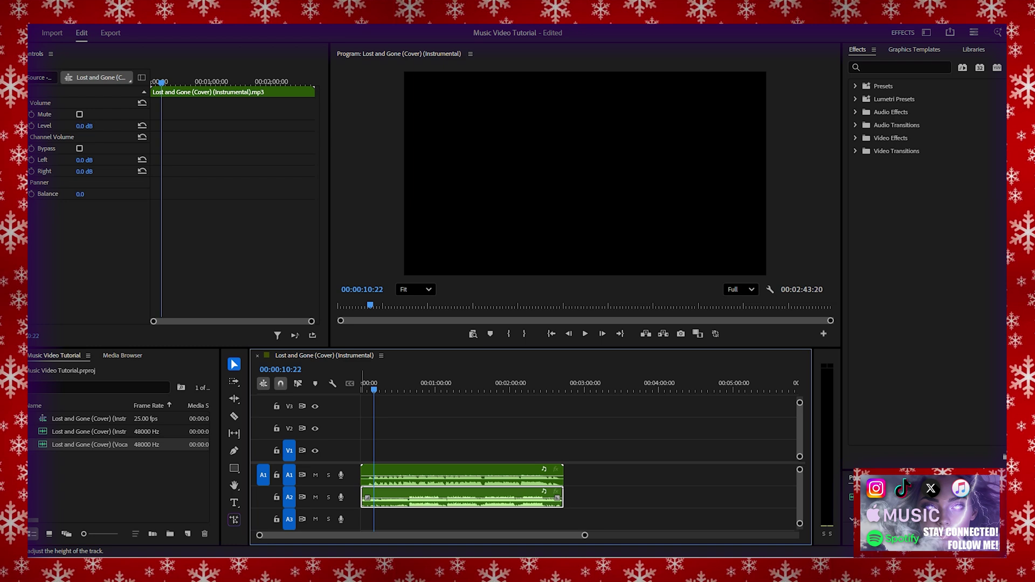
pyautogui.click(315, 497)
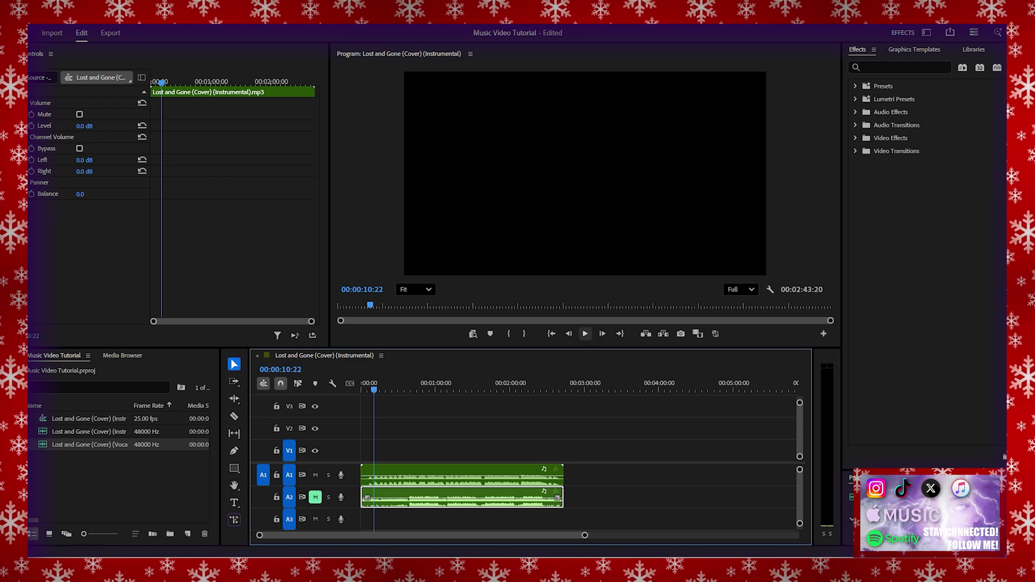
pyautogui.press('space')
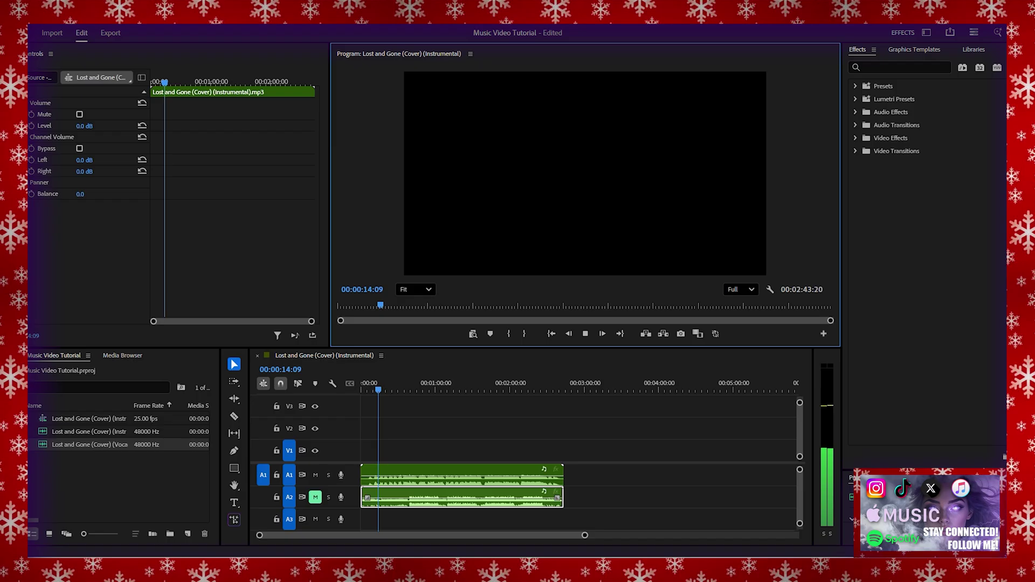
# - Zoom into the timeline, review the intro and park the playhead at 00:00:14:18
pyautogui.press('=')
pyautogui.press('=')
pyautogui.press('=')
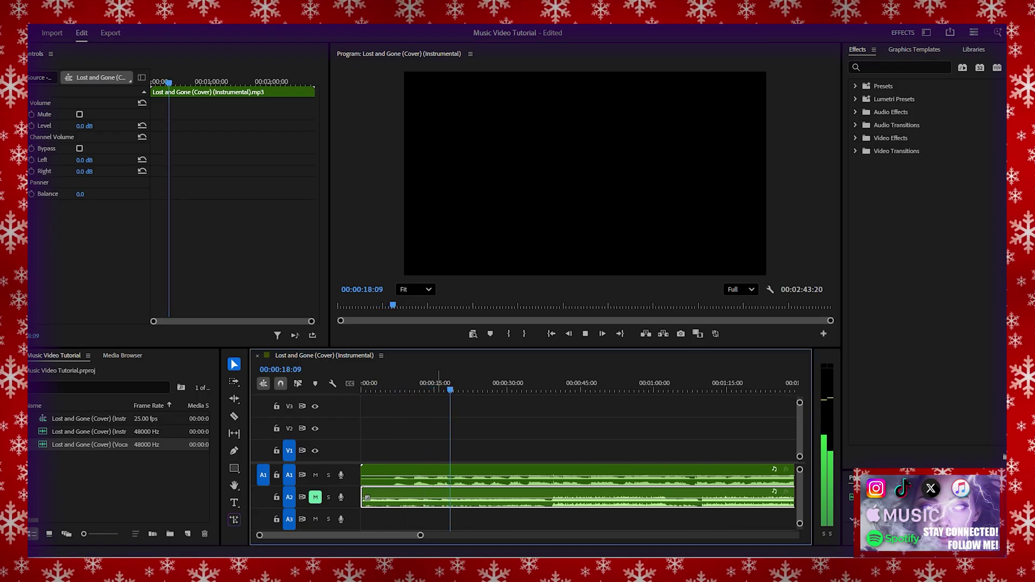
pyautogui.press('space')
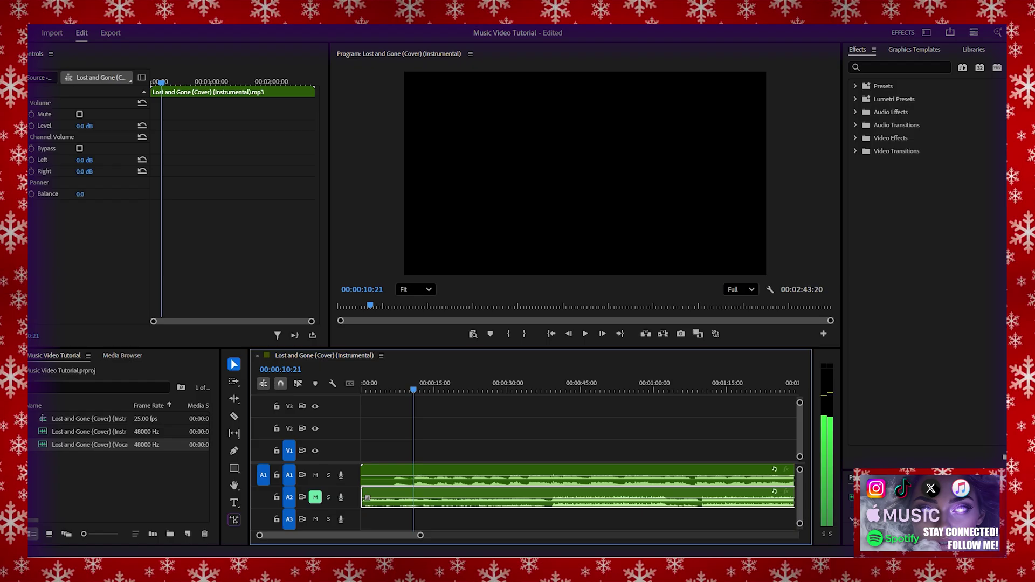
pyautogui.click(585, 333)
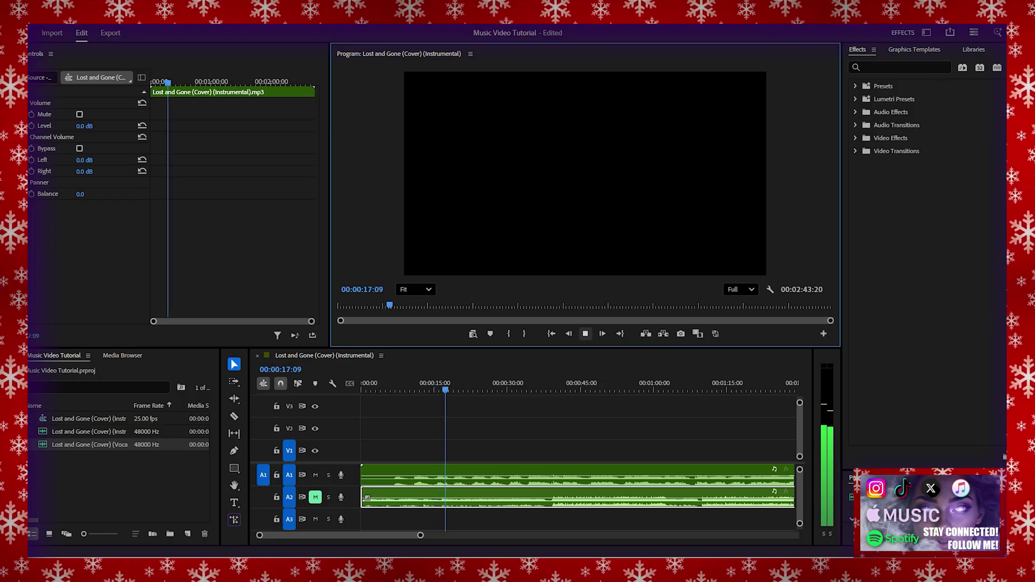
pyautogui.press('space')
pyautogui.press('j')
pyautogui.press('j')
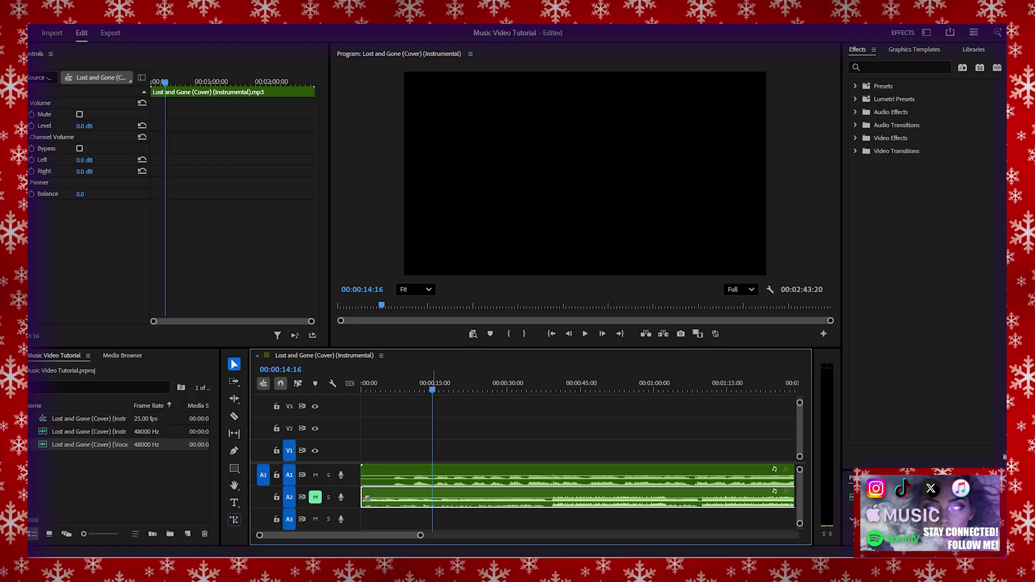
pyautogui.press('l')
pyautogui.press('l')
pyautogui.press('l')
pyautogui.press('l')
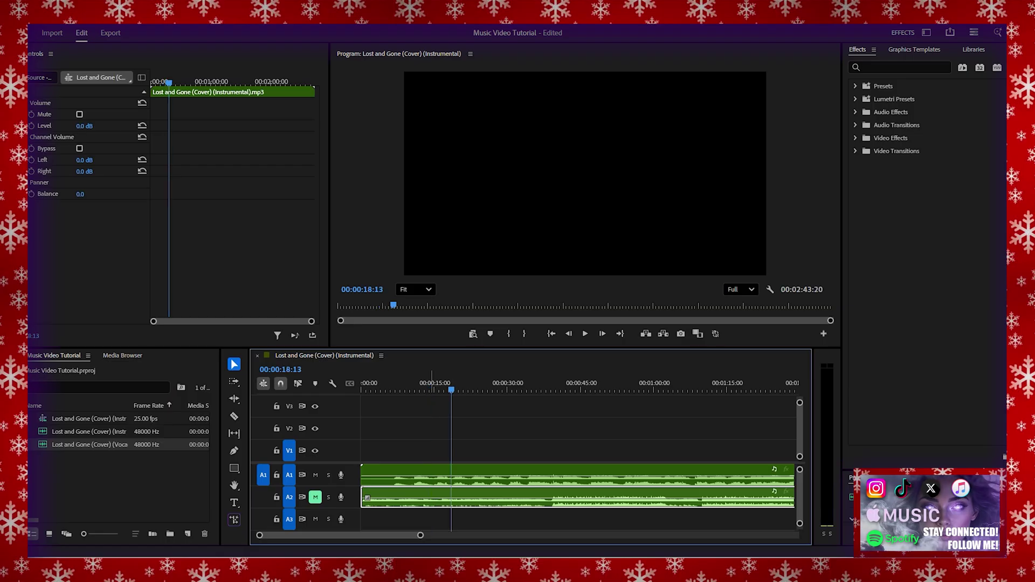
pyautogui.click(432, 386)
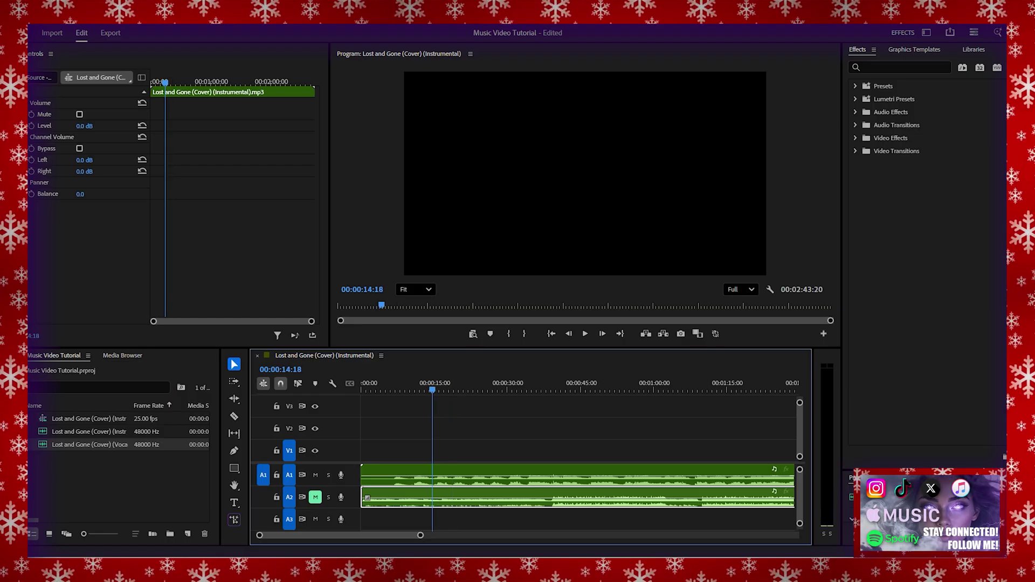
# - Add ruler markers at 00:00:14:18 and at the 00:00:30:04 section break
pyautogui.rightClick(433, 387)
pyautogui.click(471, 254)
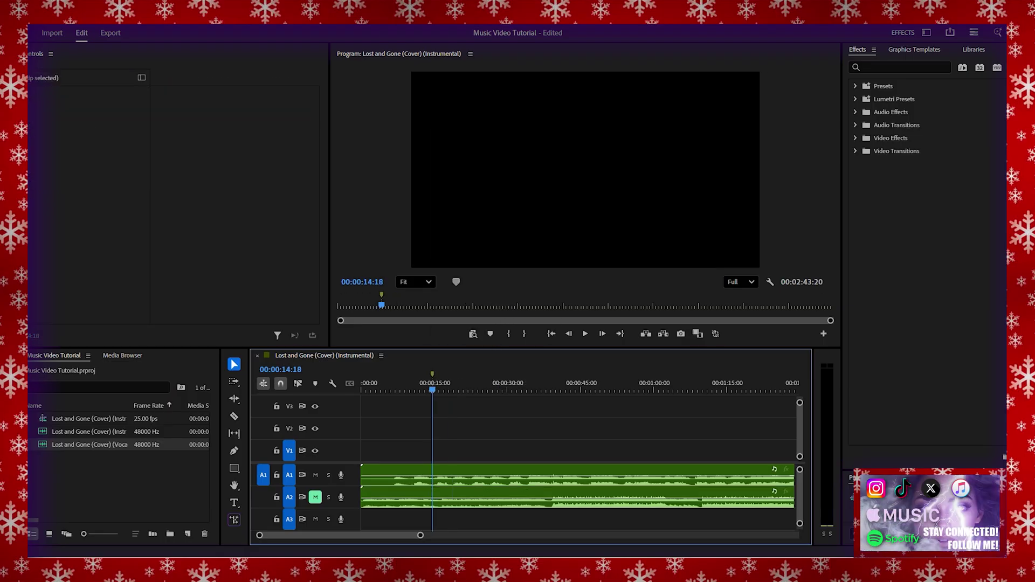
pyautogui.press('space')
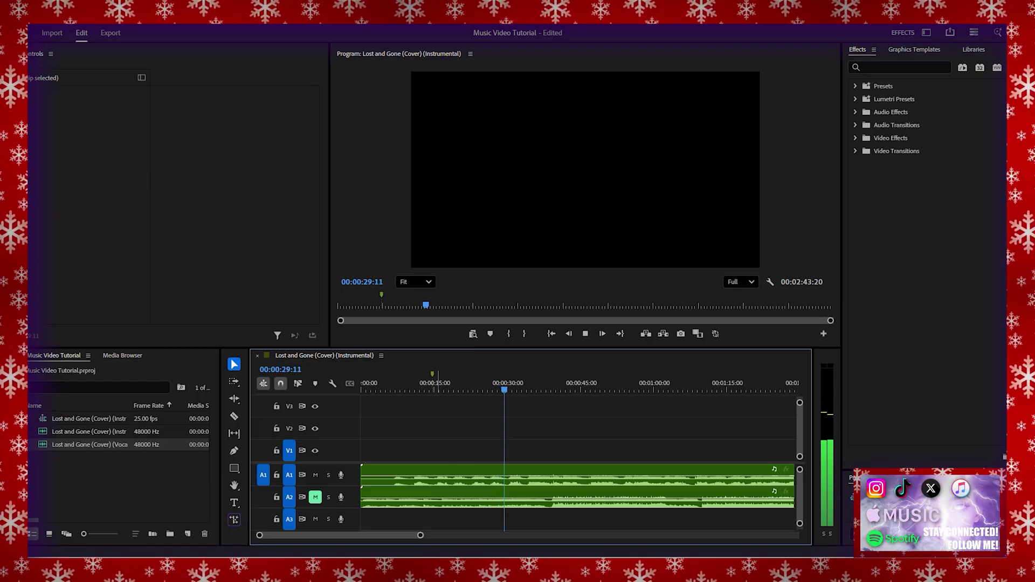
pyautogui.press('space')
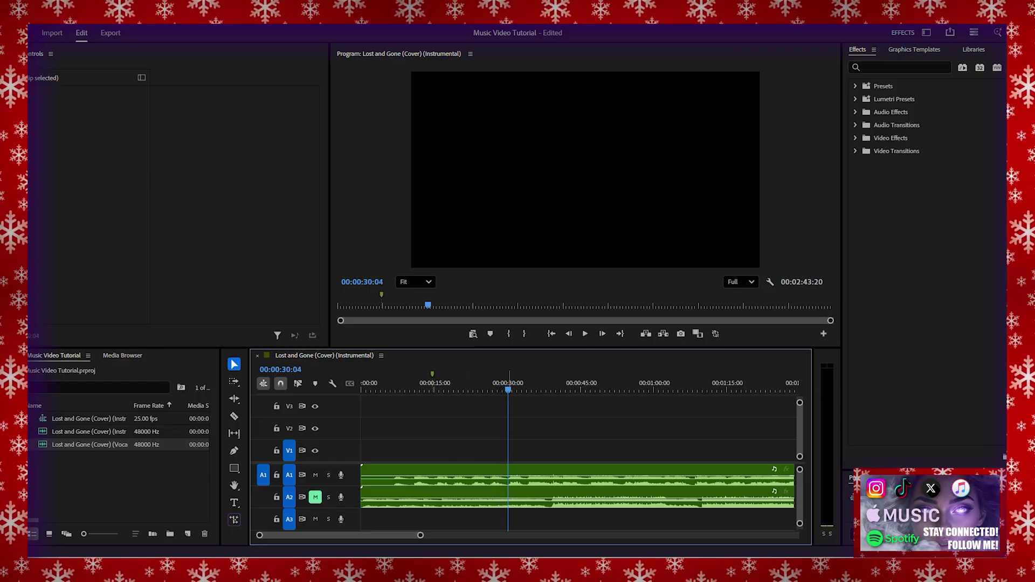
pyautogui.rightClick(508, 388)
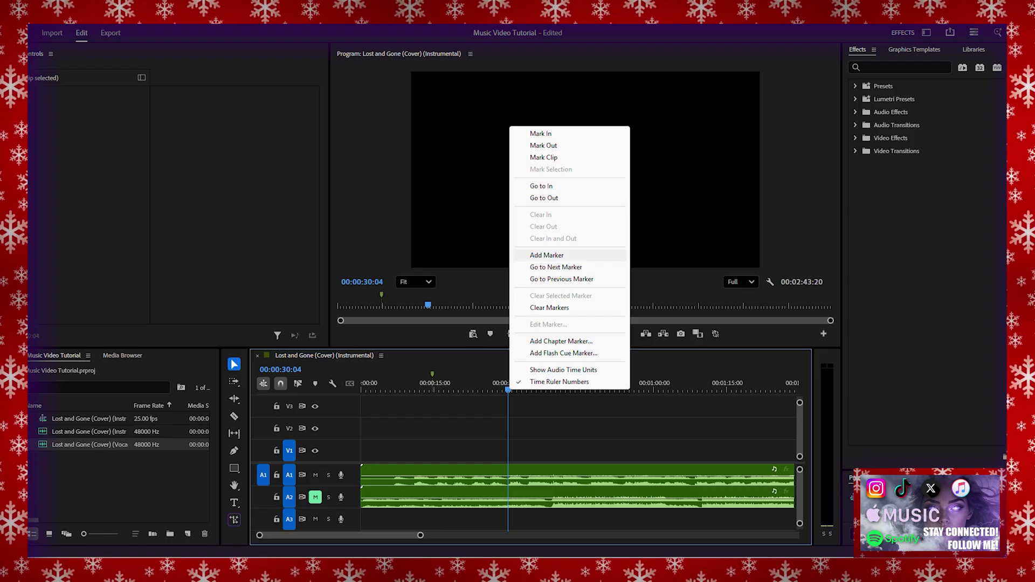
pyautogui.click(547, 255)
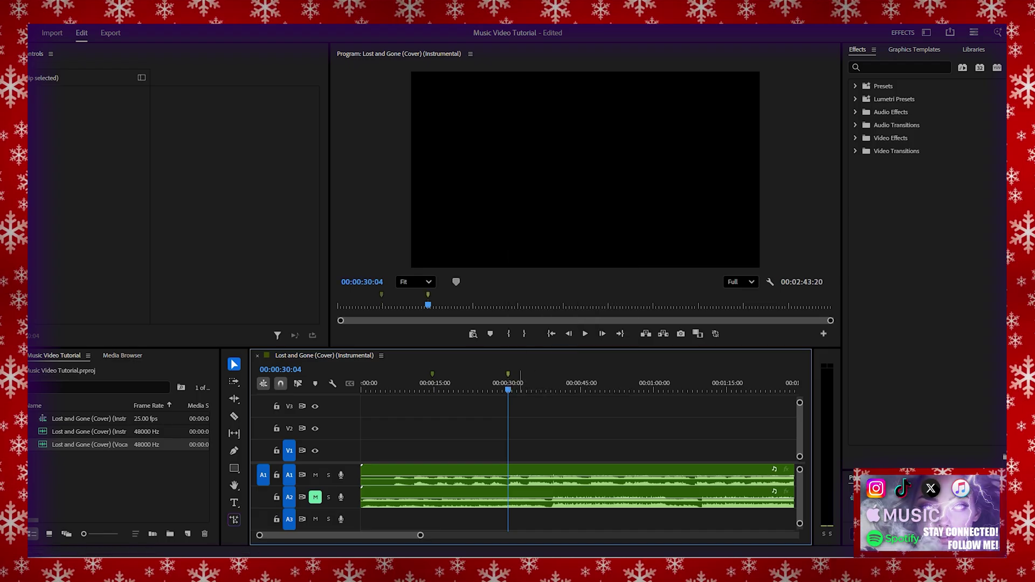
# - Set the in point at 00:00:14:18 and the out point at 00:00:30:04
pyautogui.moveTo(507, 388); pyautogui.dragTo(432, 388)
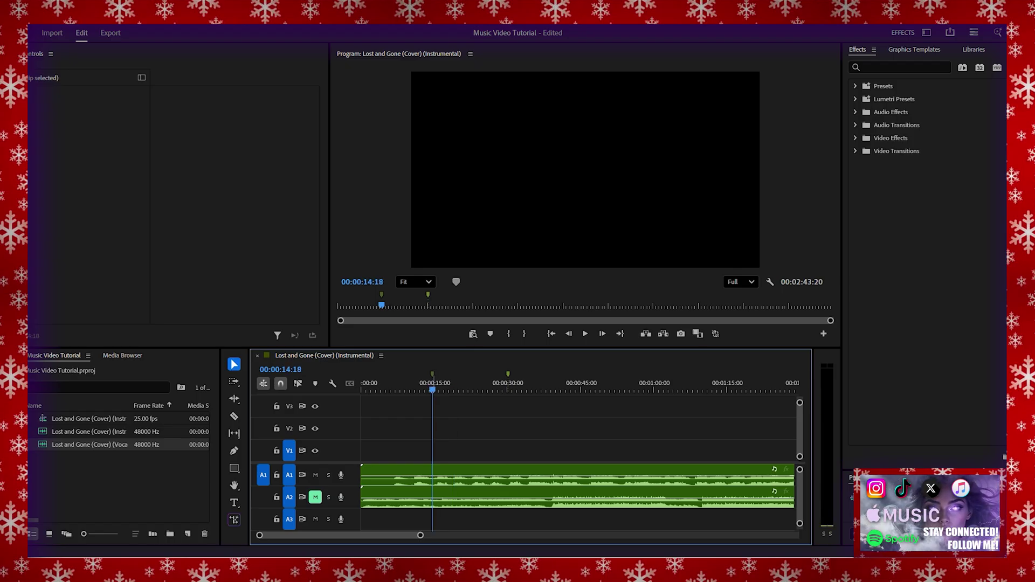
pyautogui.press('i')
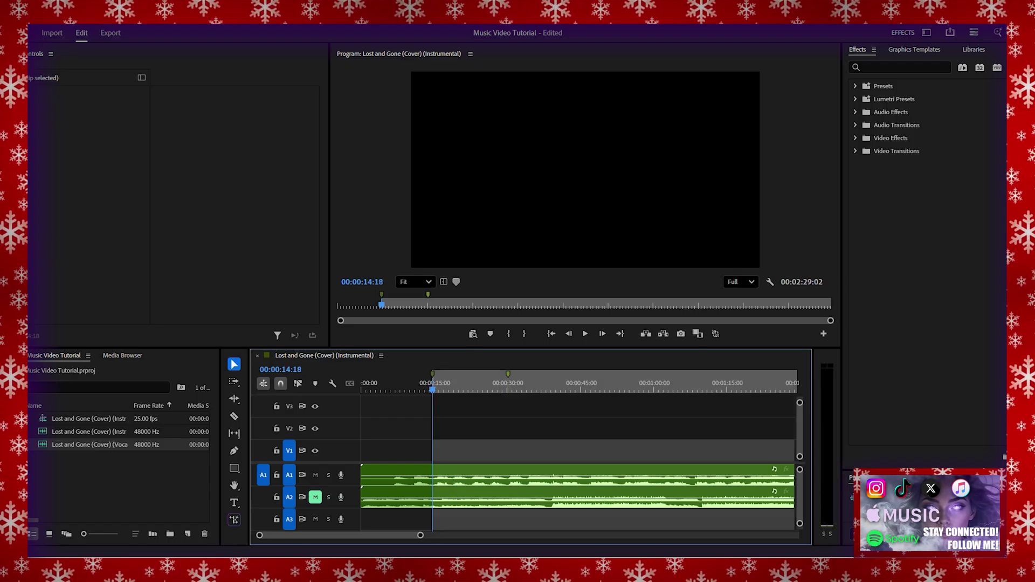
pyautogui.moveTo(433, 388); pyautogui.dragTo(508, 388)
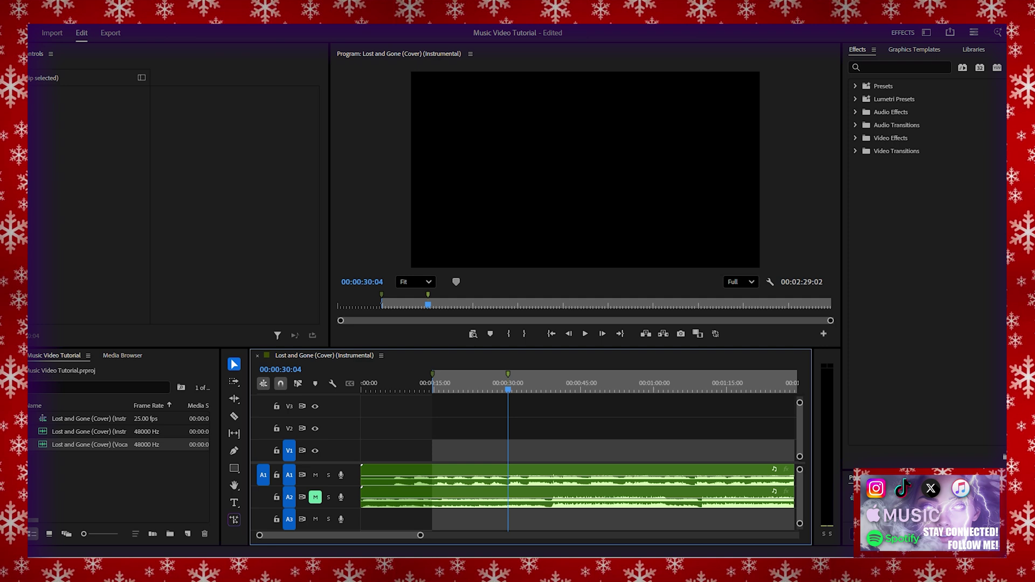
pyautogui.press('o')
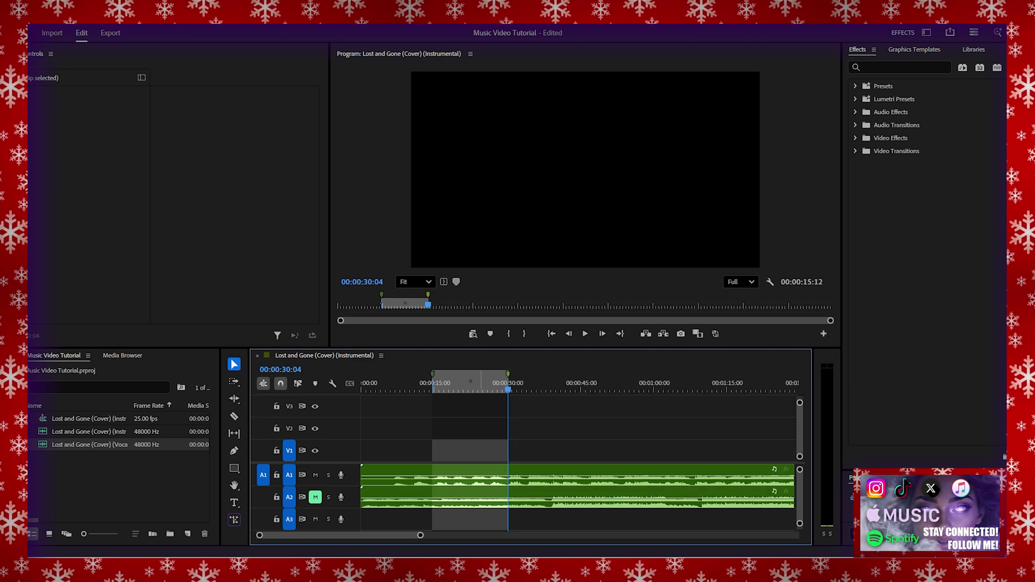
# - Slide the in/out range to start at 30:04 and end it at 00:00:38:17
pyautogui.moveTo(470, 381); pyautogui.dragTo(546, 382)
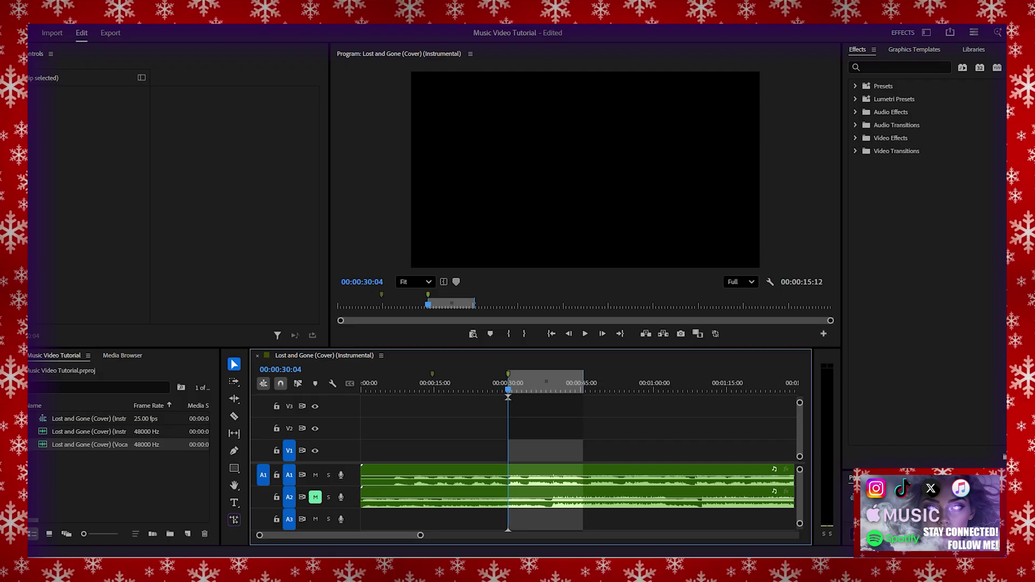
pyautogui.press('space')
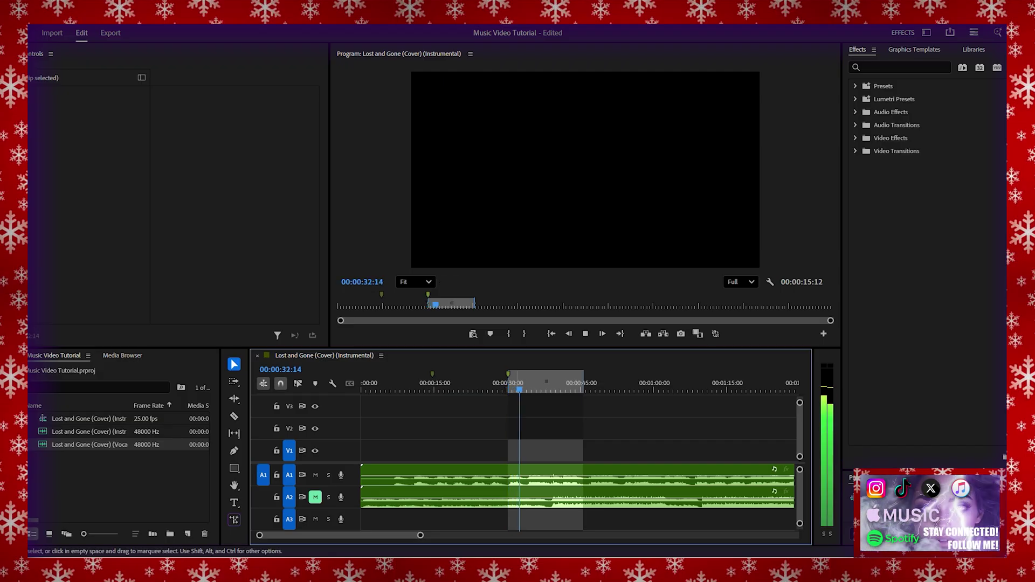
pyautogui.click(549, 381)
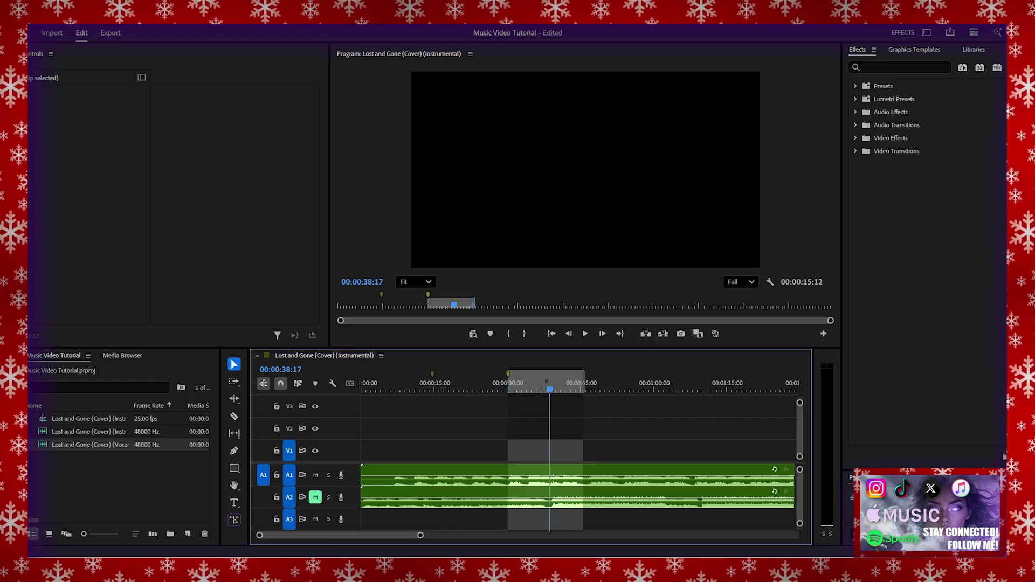
pyautogui.moveTo(583, 381)
pyautogui.mouseDown()
pyautogui.moveTo(549, 381)
pyautogui.moveTo(624, 384)
pyautogui.mouseUp()
# - Add markers at 00:00:38:17 and 00:00:54:03, then zoom out to the whole song
pyautogui.rightClick(550, 387)
pyautogui.click(582, 258)
pyautogui.rightClick(624, 388)
pyautogui.click(655, 132)
pyautogui.press('space')
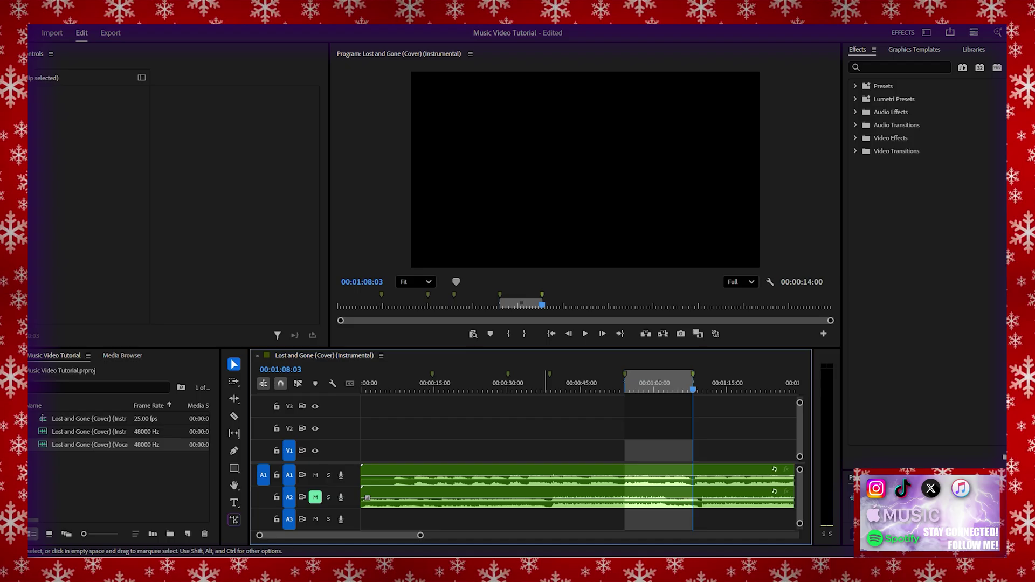
pyautogui.press('-')
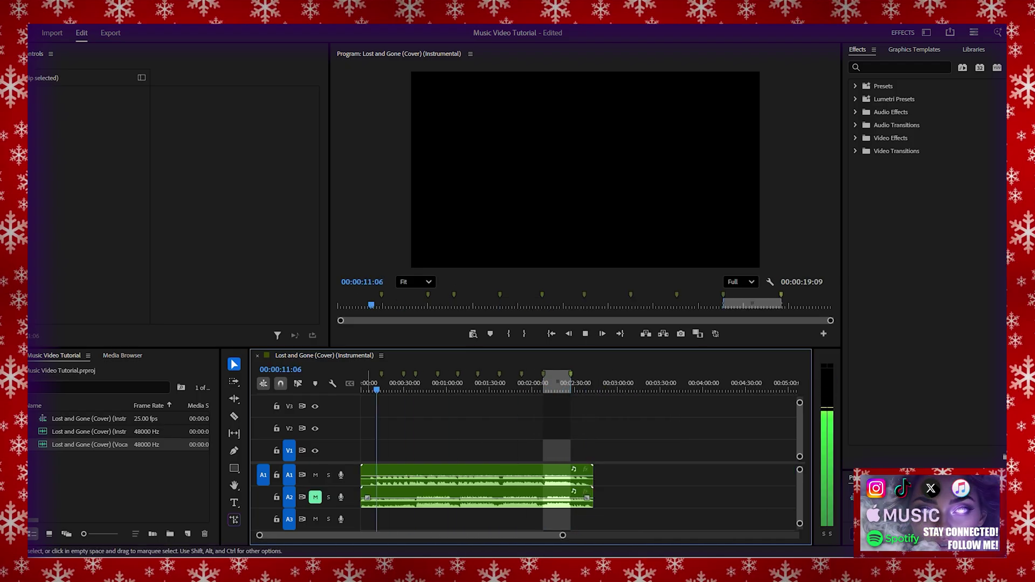
pyautogui.press('space')
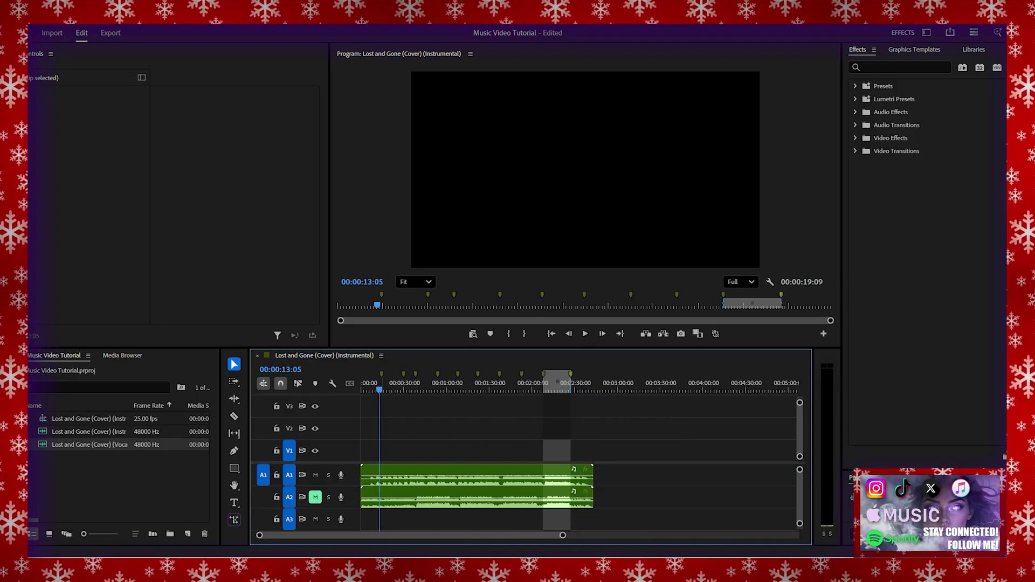
# - Reset the in/out range to 00:00:14:18–00:00:30:04
pyautogui.press('space')
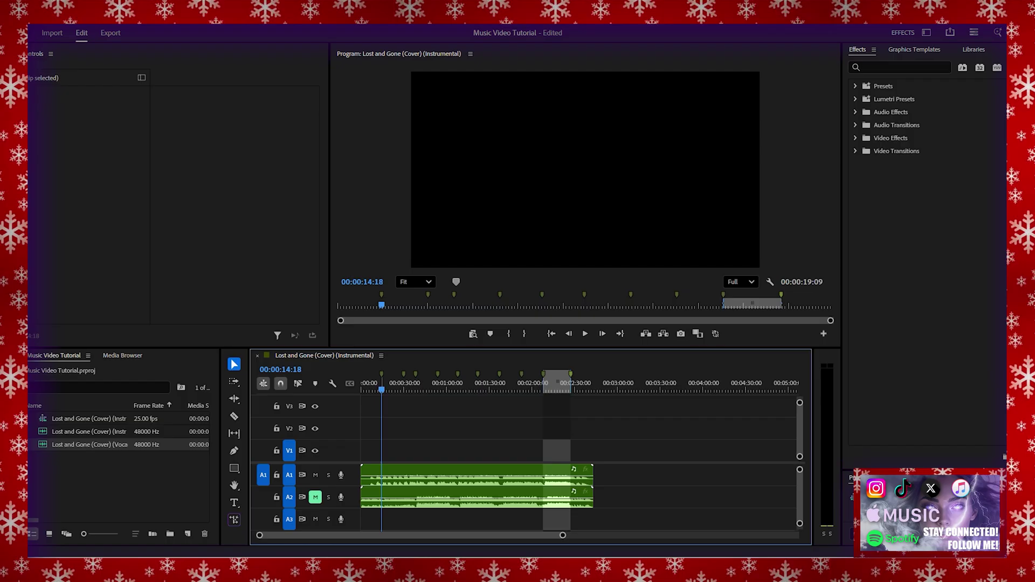
pyautogui.press('i')
pyautogui.press('space')
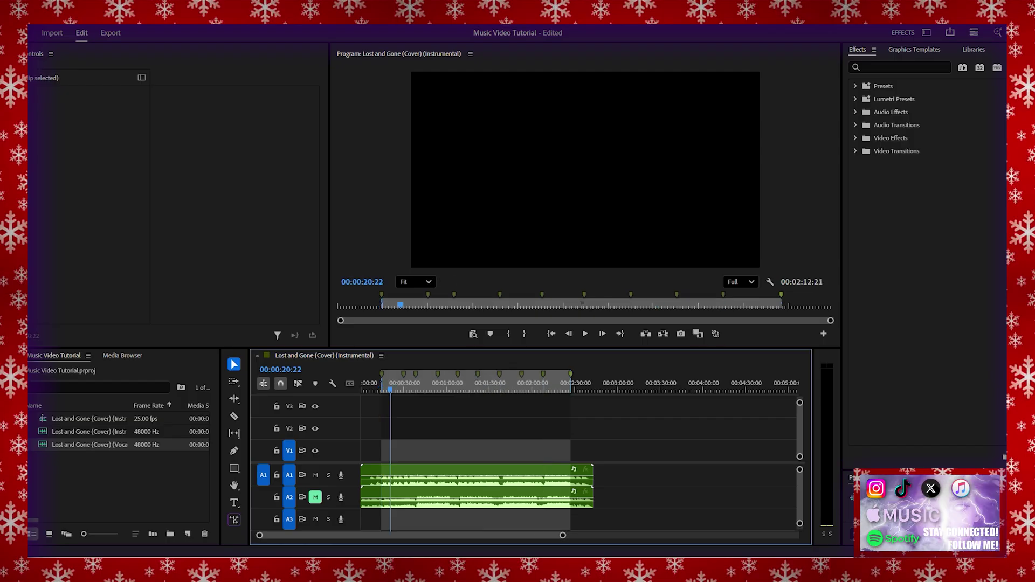
pyautogui.press('space')
pyautogui.press('o')
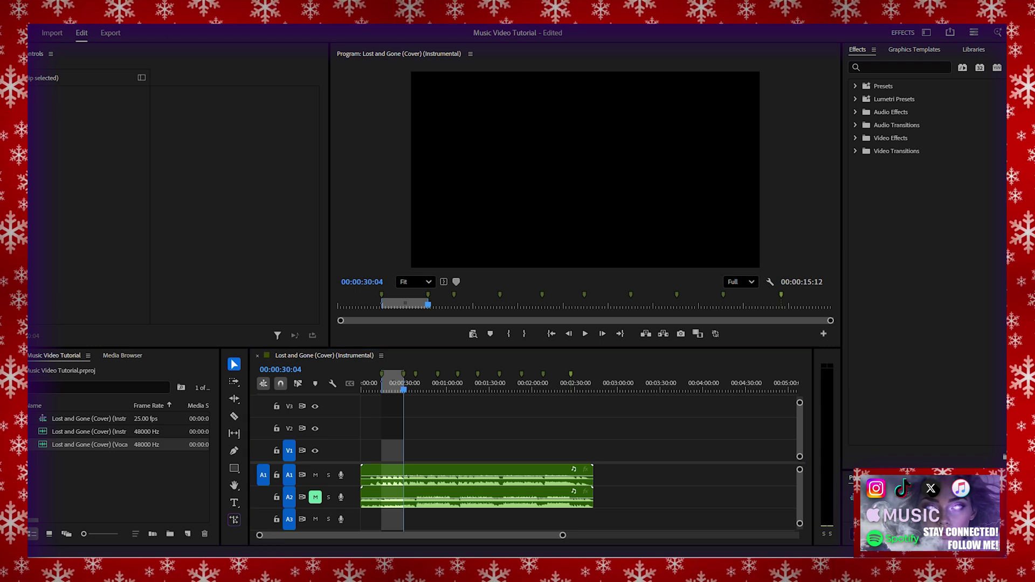
# - Export the 14:18–30:04 in/out range as MP3 named V1.mp3 in Audio Clips
pyautogui.hotkey('alt', 'f')
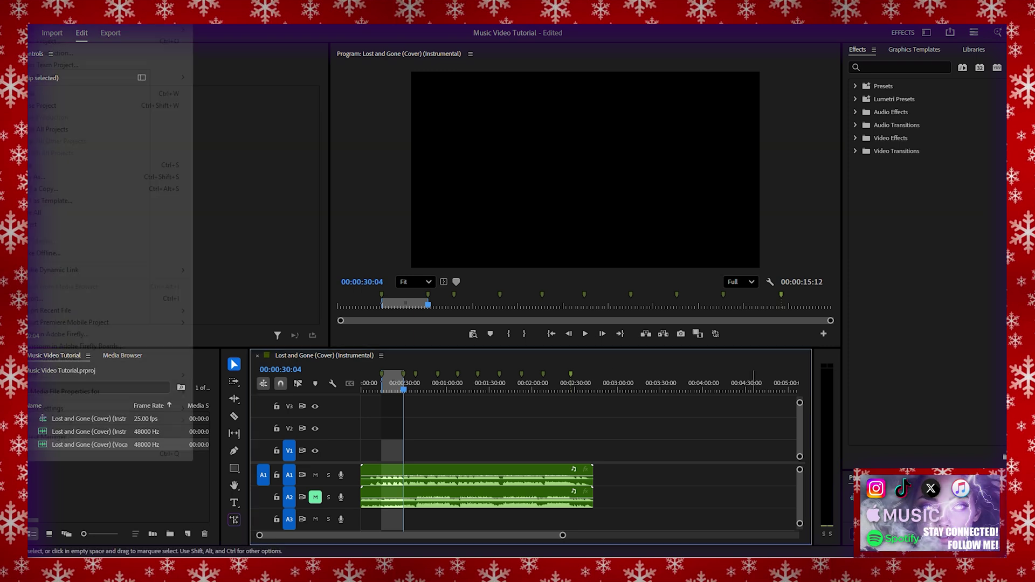
pyautogui.moveTo(108, 375)
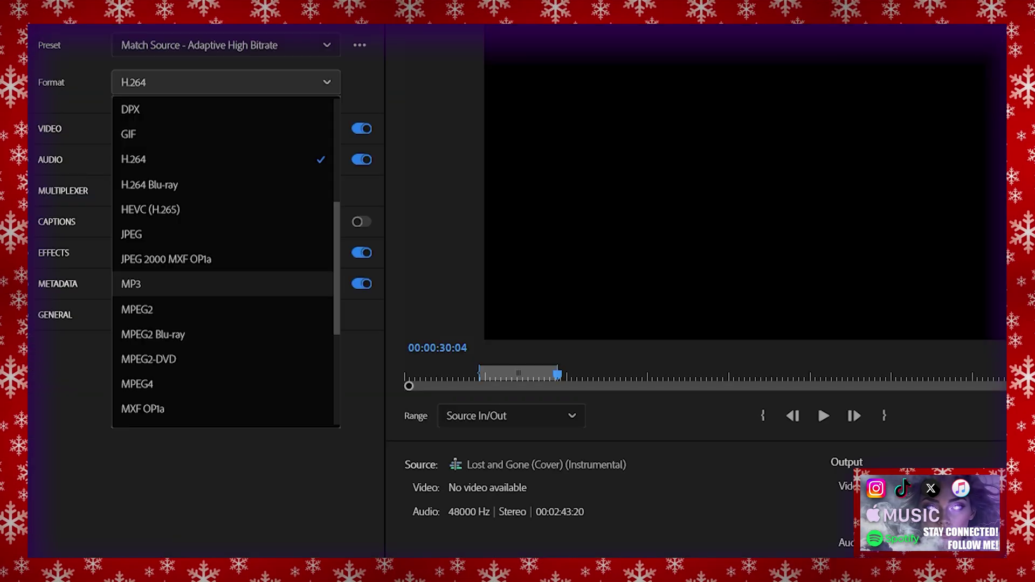
pyautogui.press('Return')
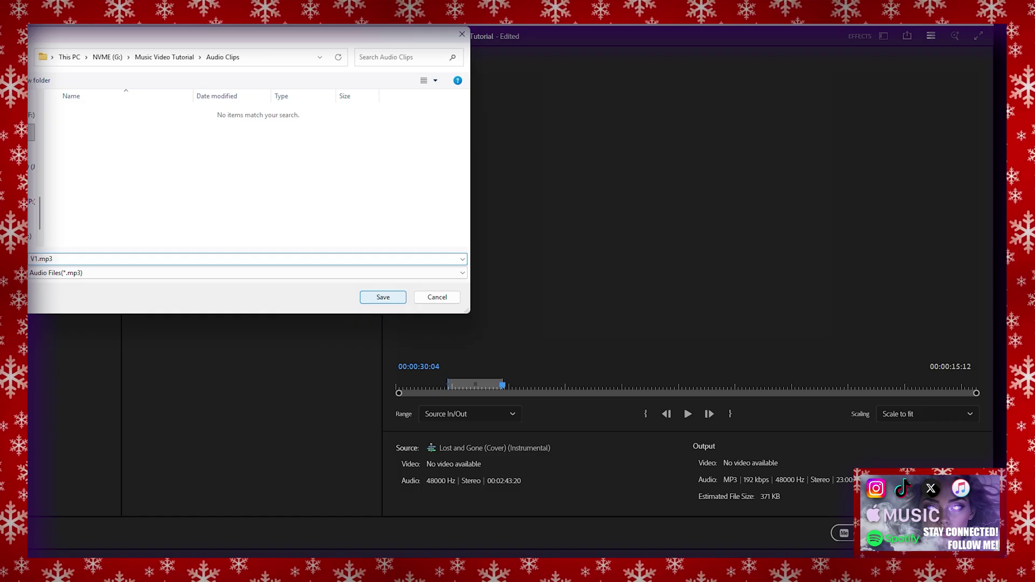
pyautogui.press('Return')
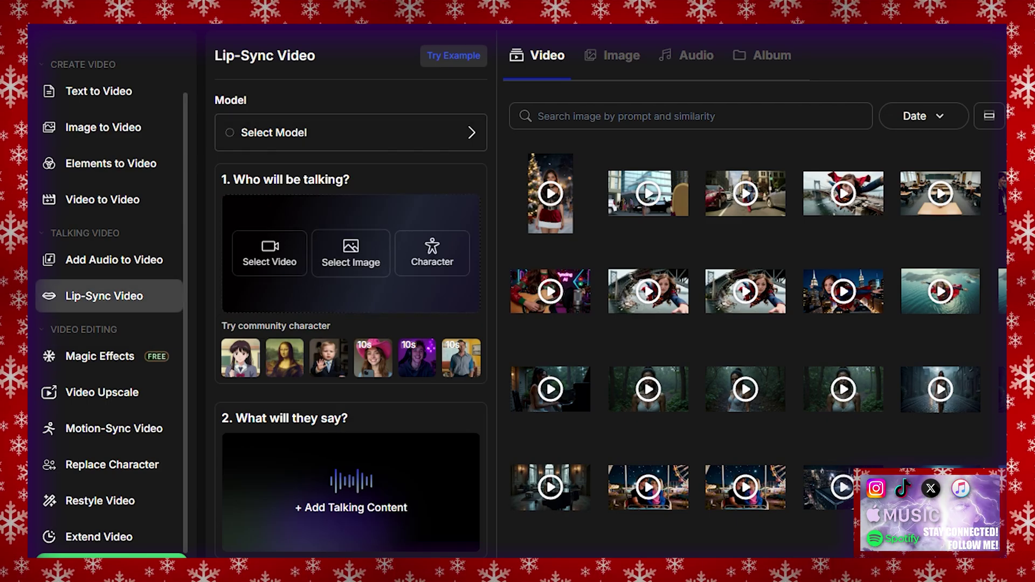
# - Choose the city-street image of the woman from History as the talking image
pyautogui.click(346, 254)
pyautogui.click(358, 321)
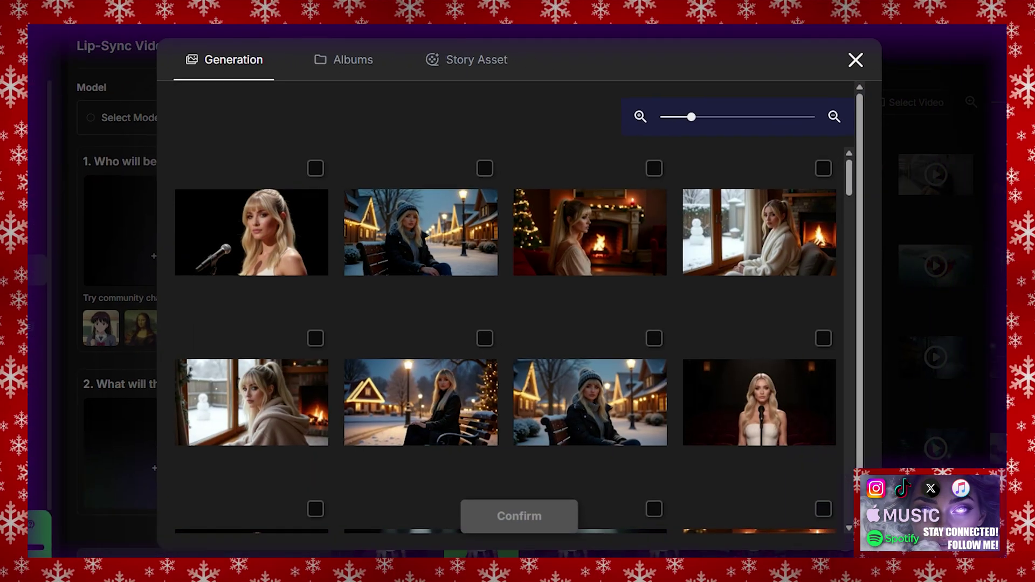
pyautogui.scroll(-10, 512, 324)
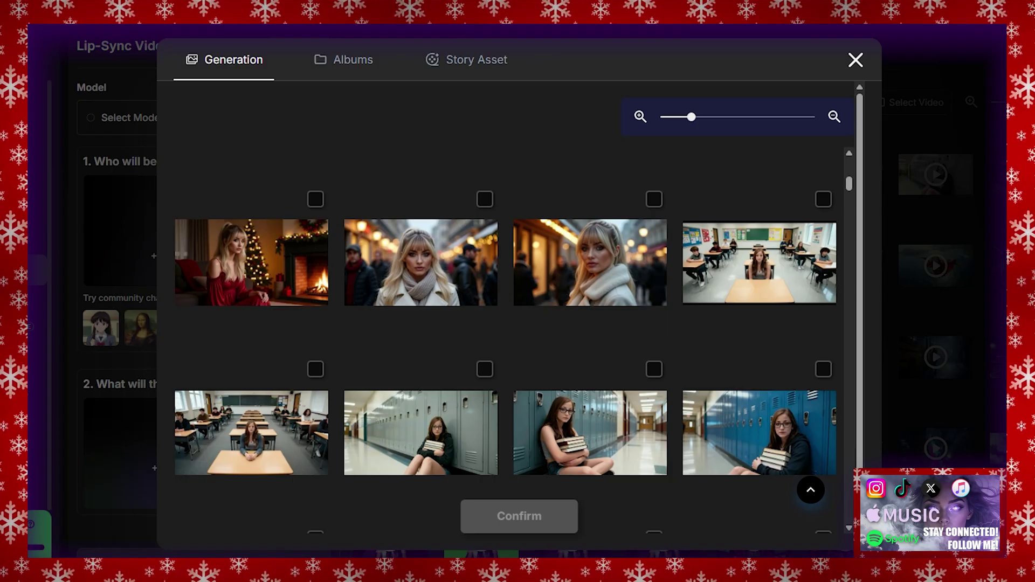
pyautogui.click(590, 263)
pyautogui.click(519, 516)
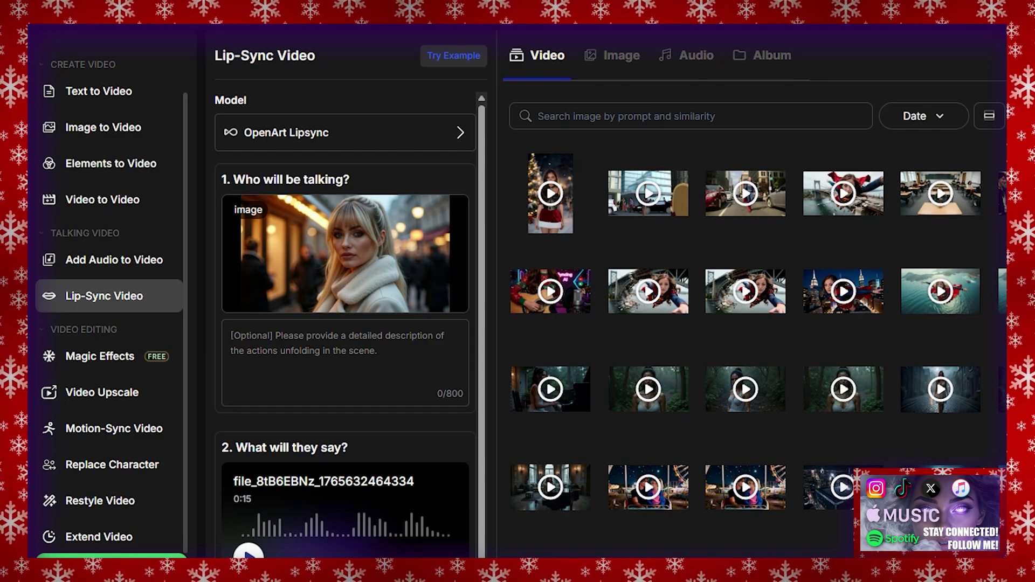
# - Describe her singing softly as the camera zooms out, generate, and preview the video
pyautogui.write('she is looking into the camera singing softly as the camera slowly zooms out and she walks towards it')
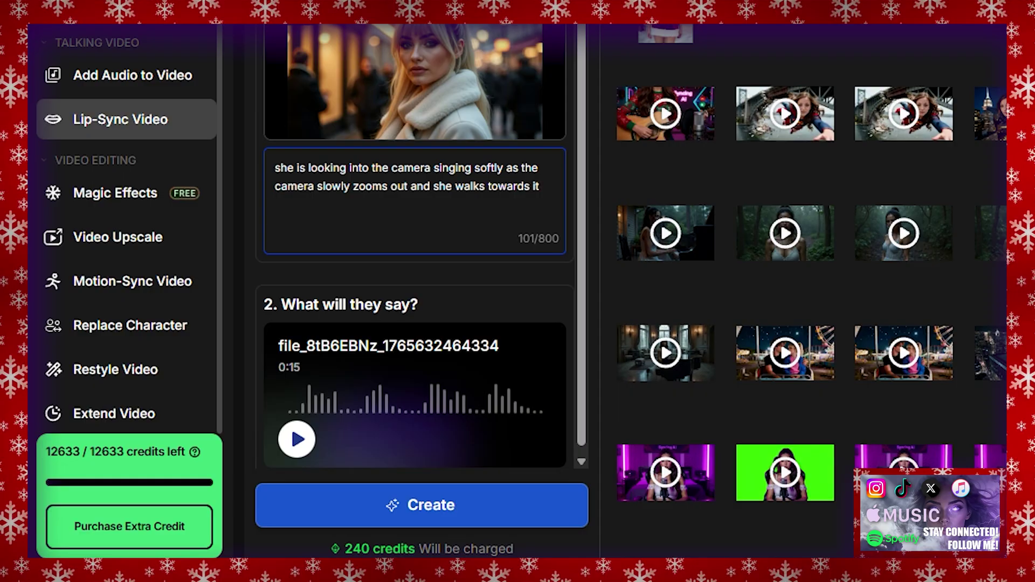
pyautogui.click(415, 495)
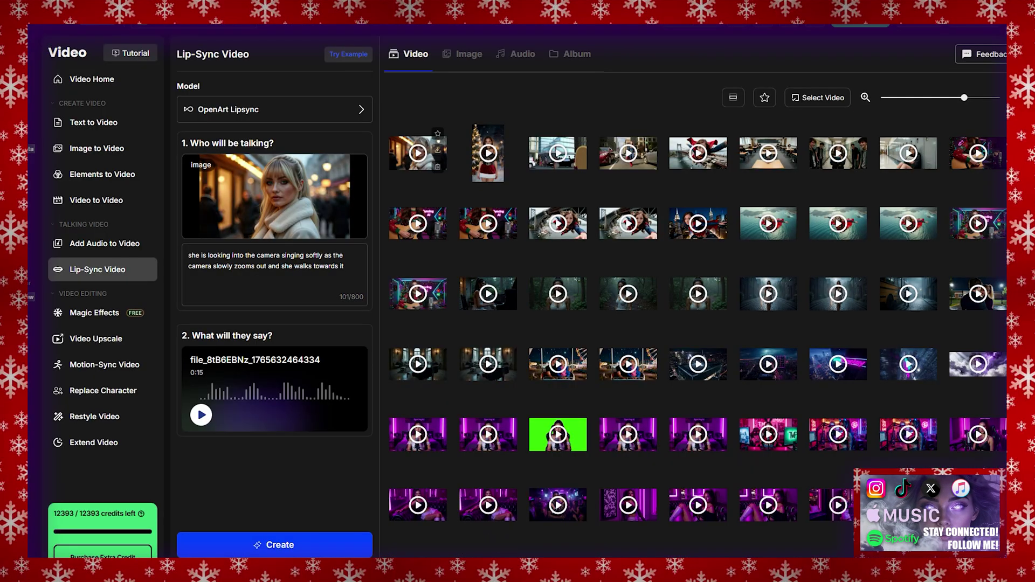
pyautogui.click(417, 153)
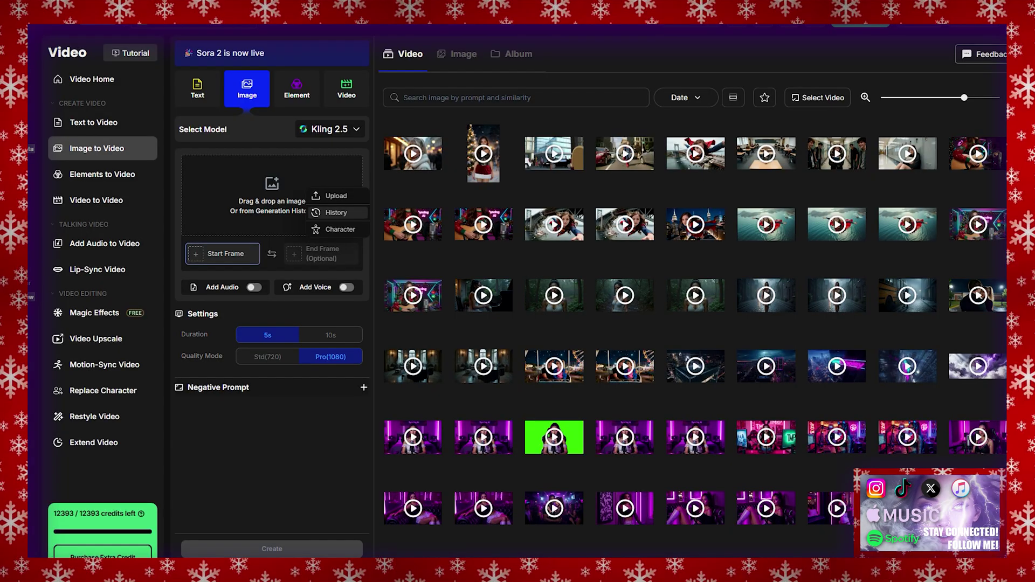
# - Set the spotlit stage image as the Image to Video start frame and begin the prompt
pyautogui.click(337, 213)
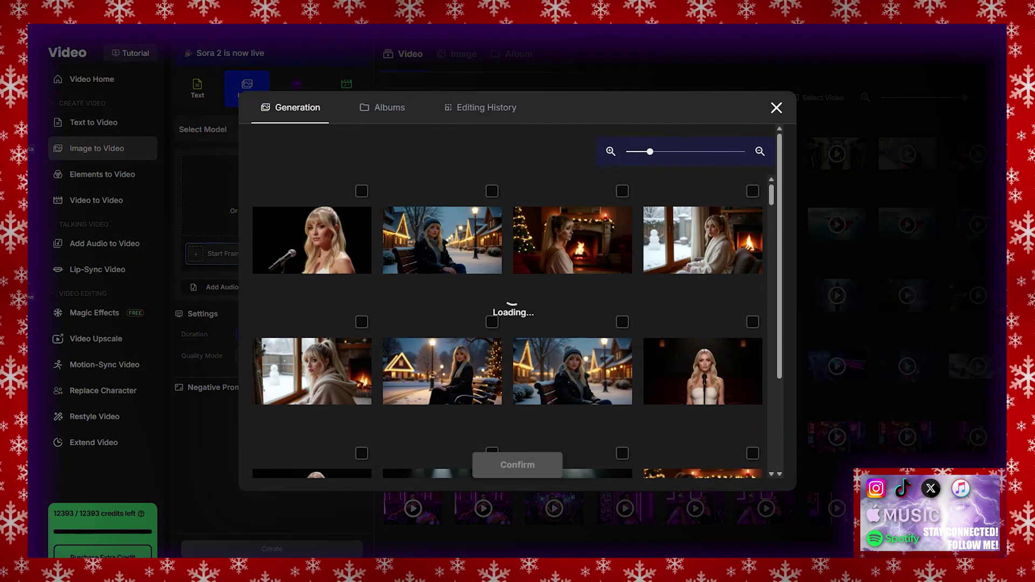
pyautogui.scroll(-4, 507, 324)
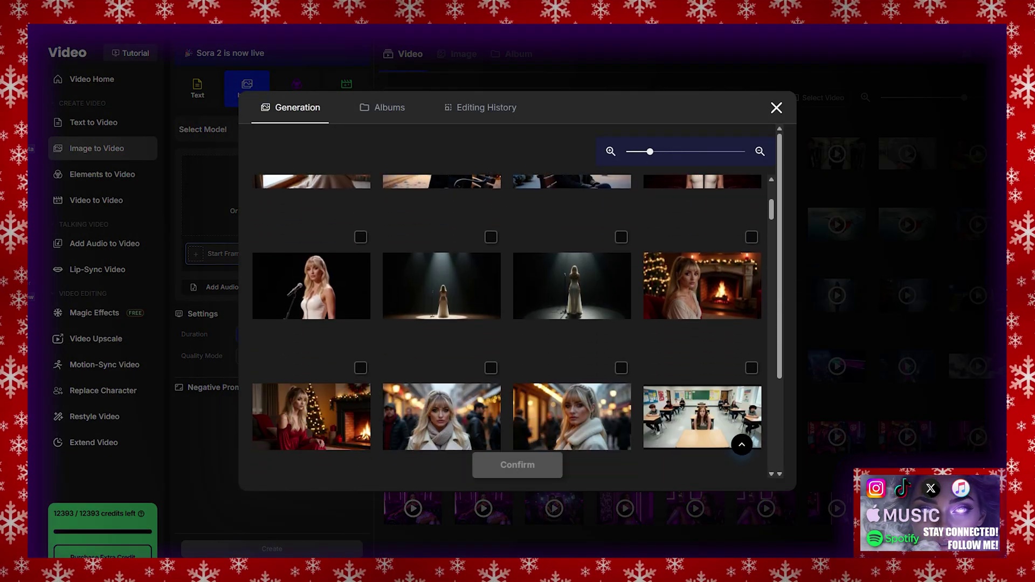
pyautogui.click(441, 285)
pyautogui.click(517, 465)
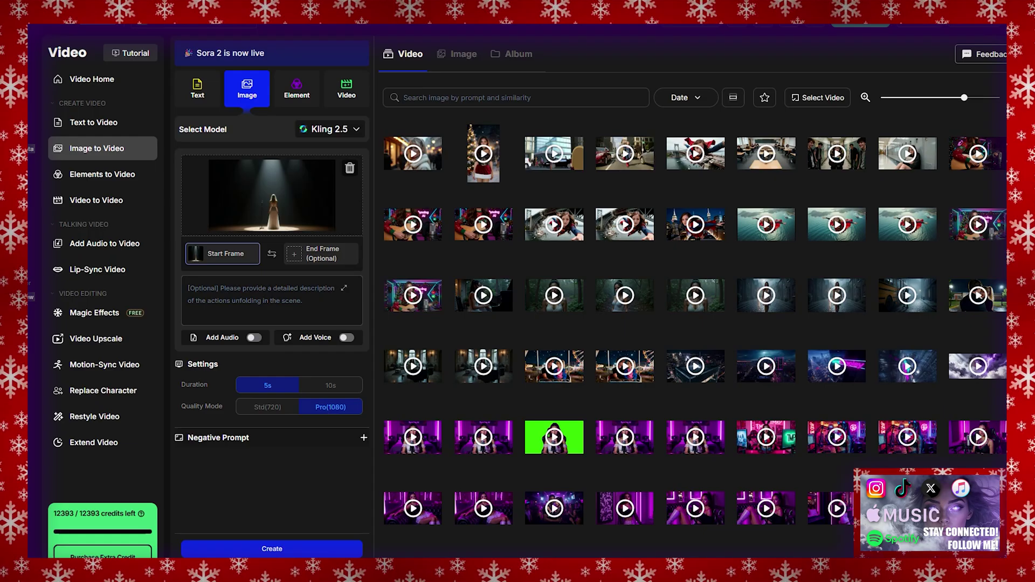
pyautogui.click(188, 288)
pyautogui.write('c')
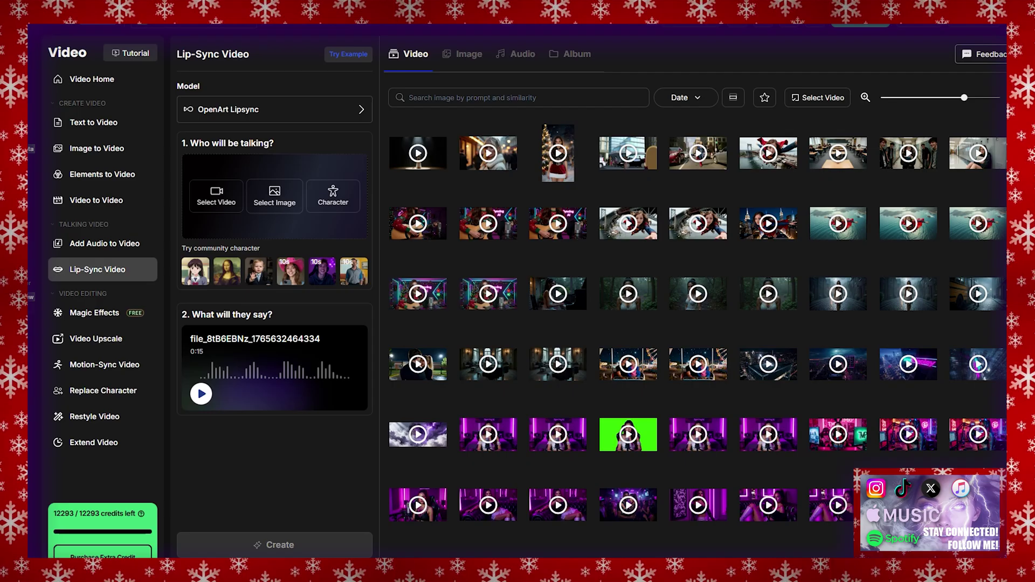
# - Choose the woman-by-the-fireplace image from History as the talking face
pyautogui.moveTo(275, 195)
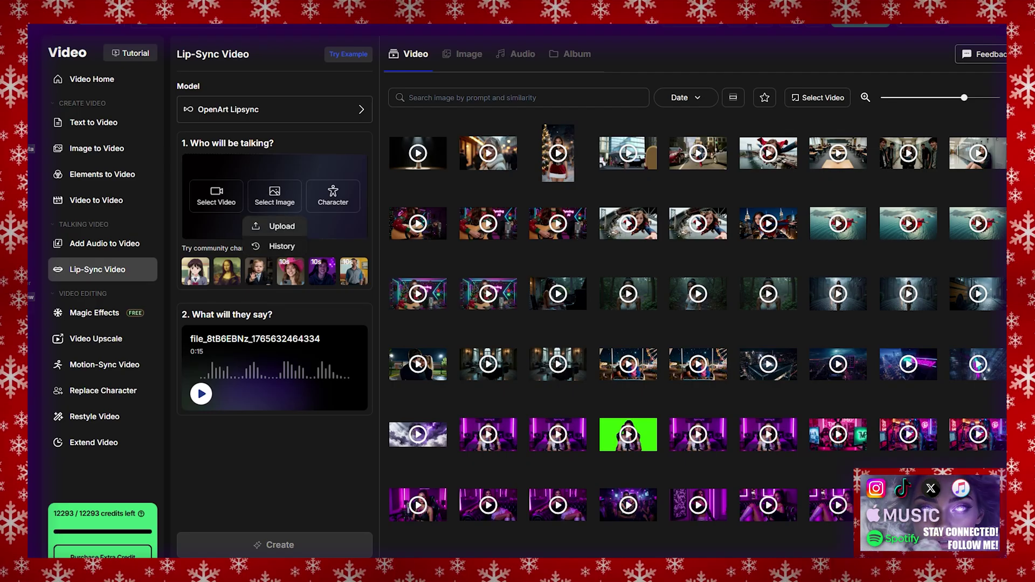
pyautogui.click(274, 245)
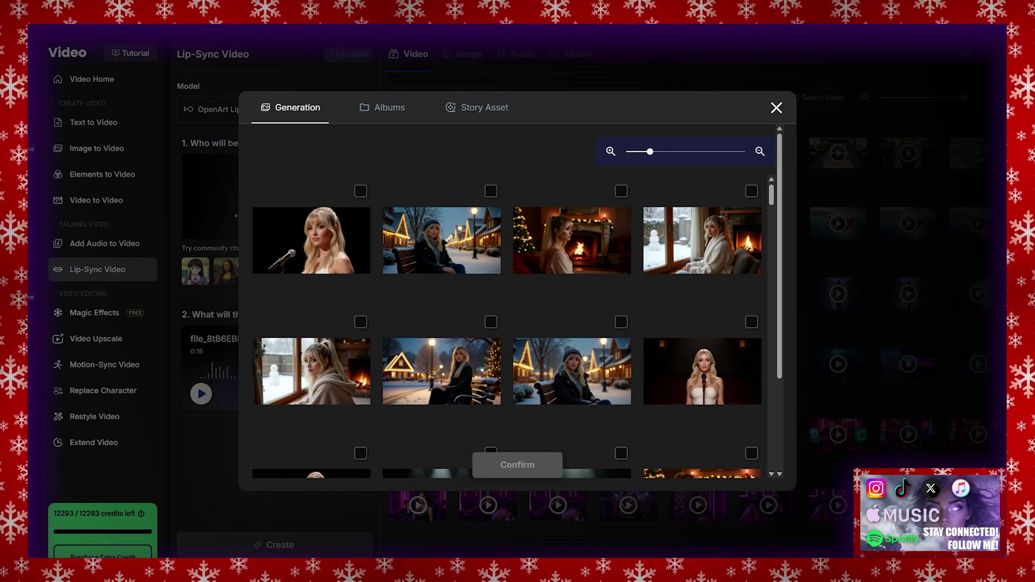
pyautogui.scroll(-4, 512, 324)
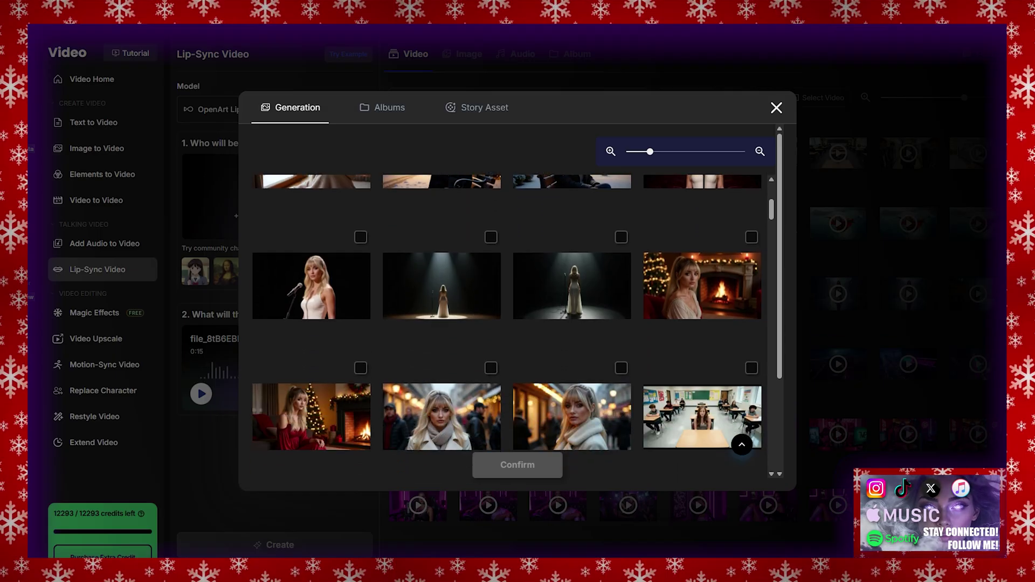
pyautogui.click(702, 286)
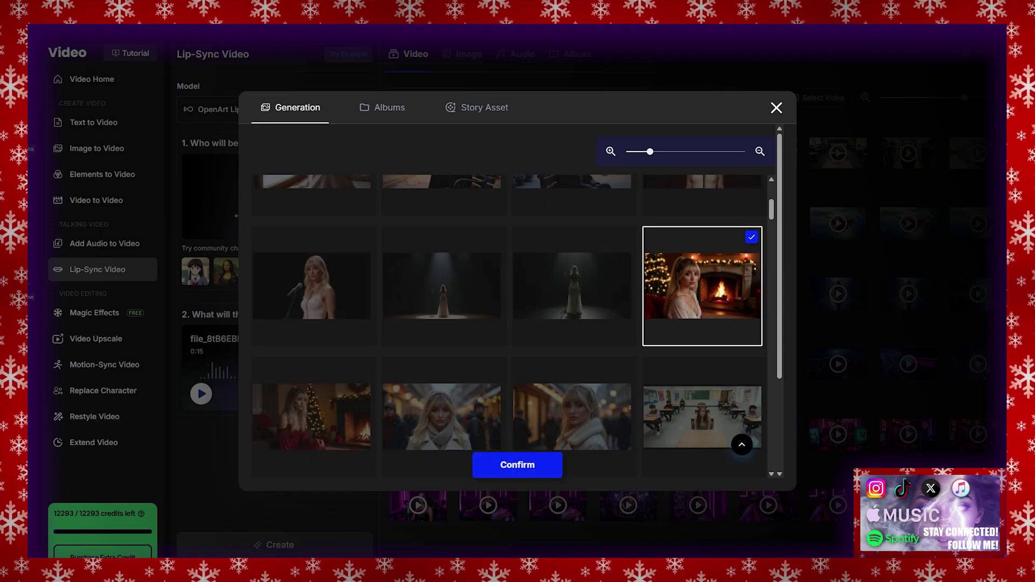
pyautogui.click(518, 465)
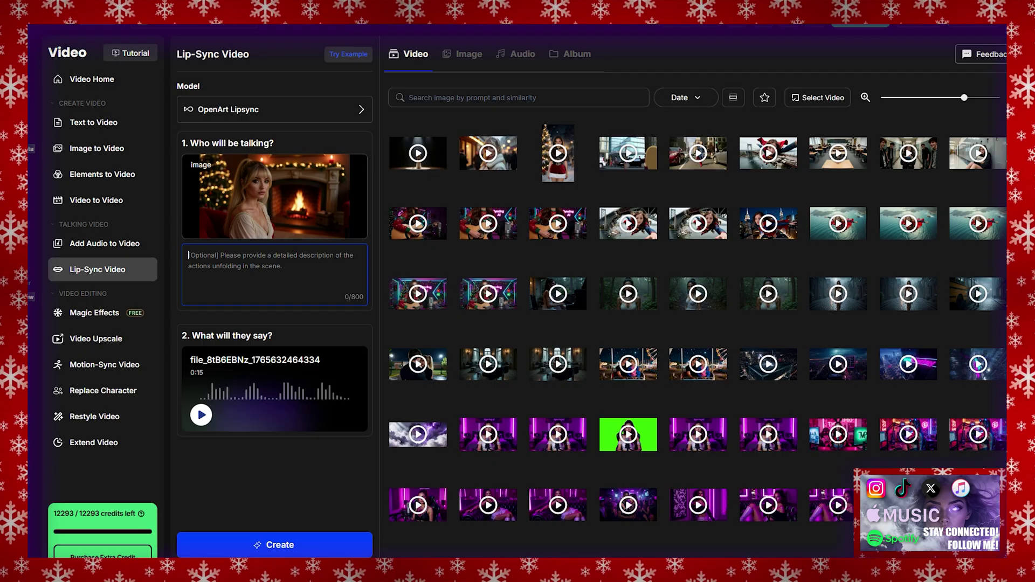
# - Enter 'Sings with passion' and replace the voice audio with V2.mp3
pyautogui.write('s with passion')
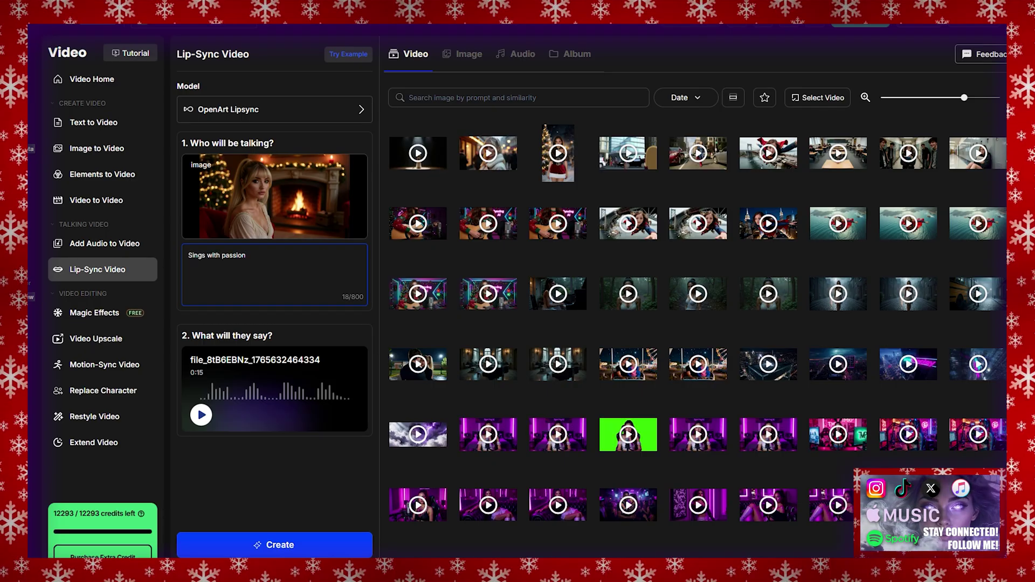
pyautogui.click(356, 357)
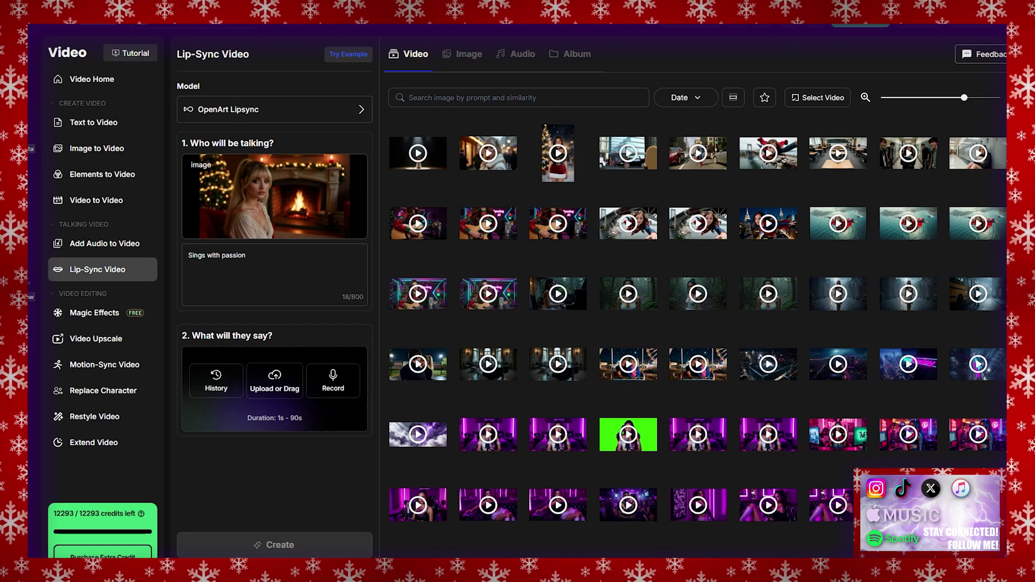
pyautogui.click(274, 380)
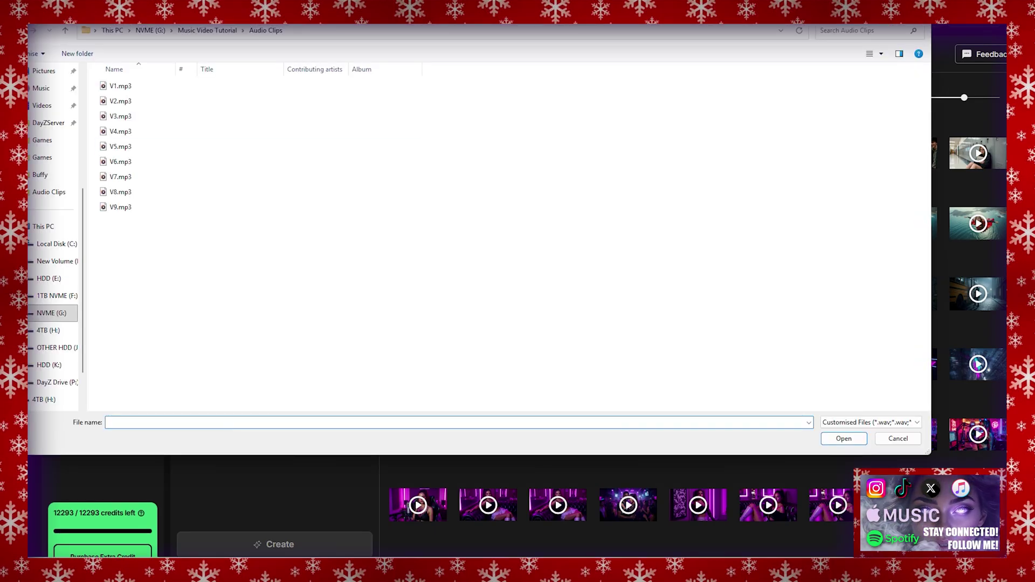
pyautogui.doubleClick(120, 101)
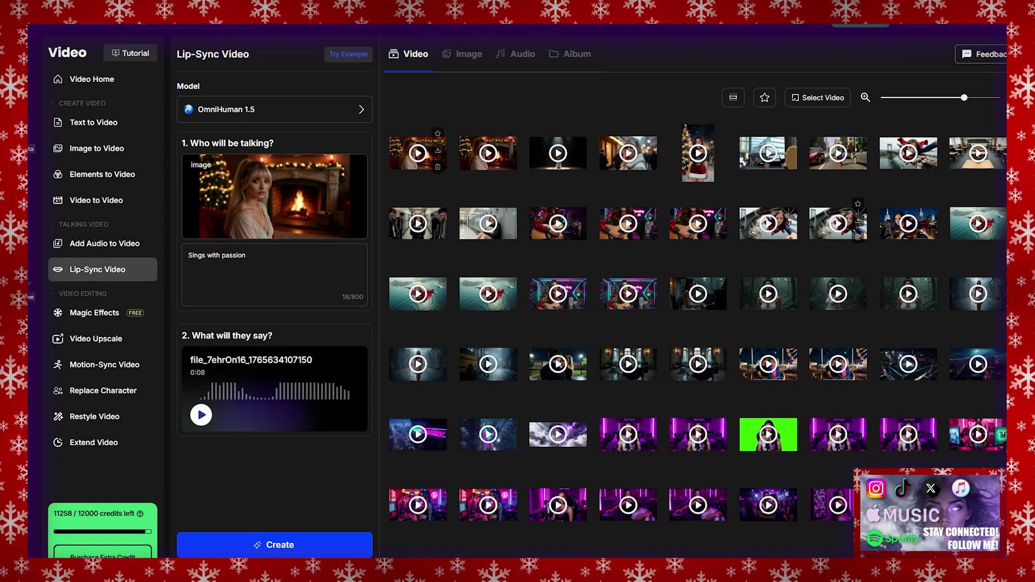
# - Preview the newest OmniHuman 1.5 fireplace lip-sync video, then close the preview
pyautogui.click(418, 153)
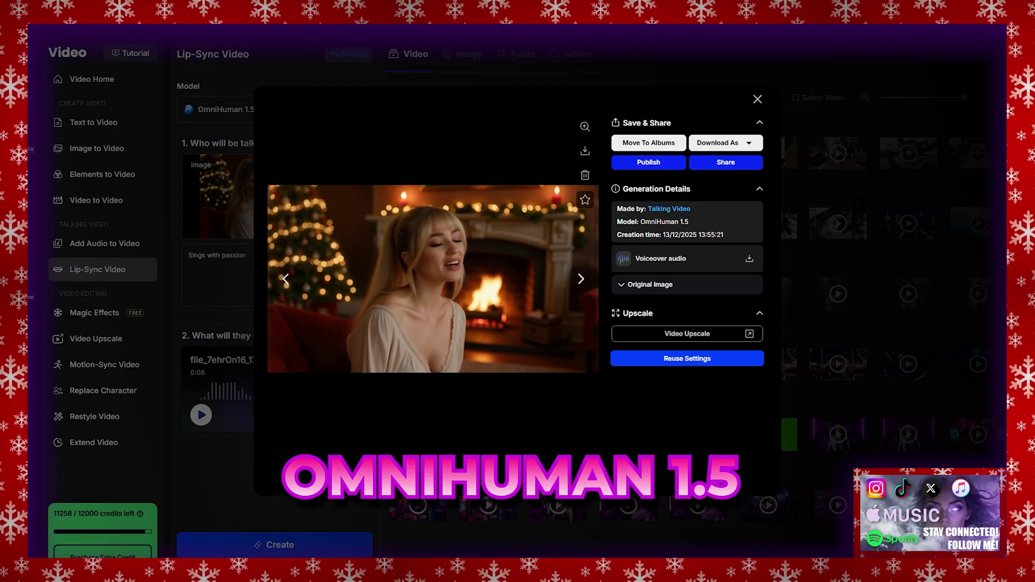
pyautogui.press('Escape')
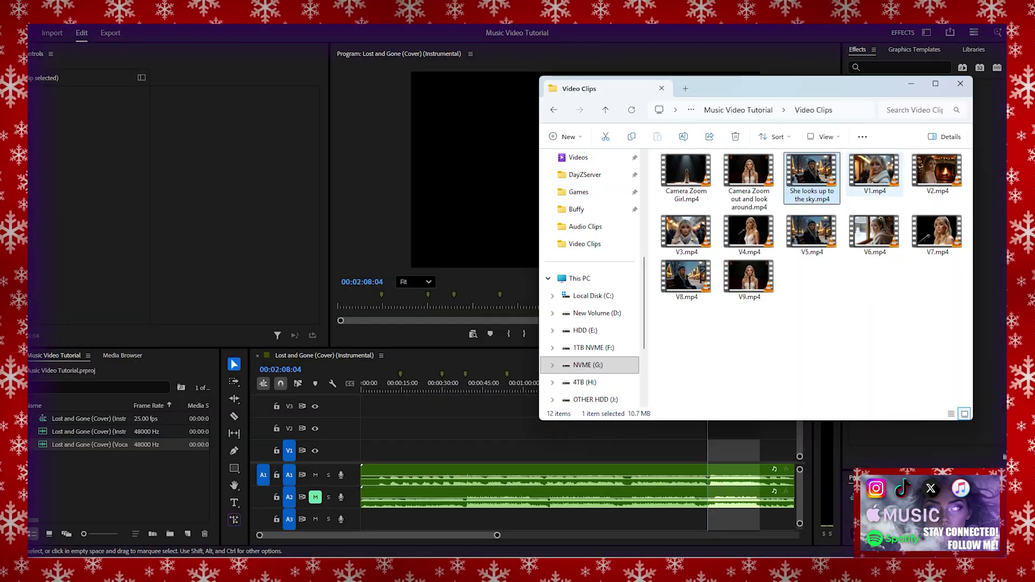
# - Select all 12 clips in Video Clips and drag them into Premiere's Project panel
pyautogui.hotkey('ctrl', 'a')
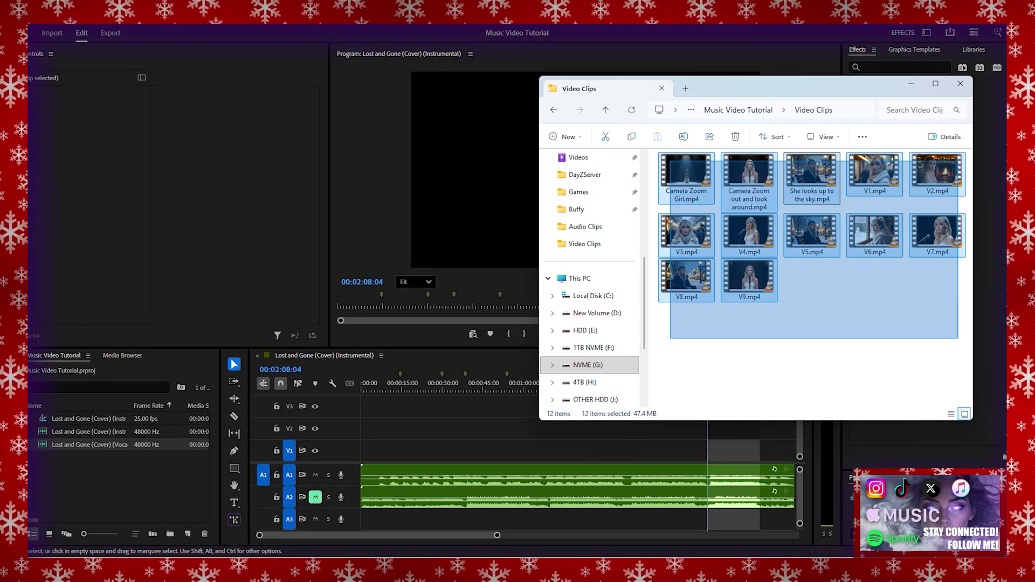
pyautogui.moveTo(811, 175); pyautogui.dragTo(81, 485)
# - Place V1.mp4 at about 14 seconds on track V1 and scale it to 208 to fill the frame
pyautogui.click(400, 385)
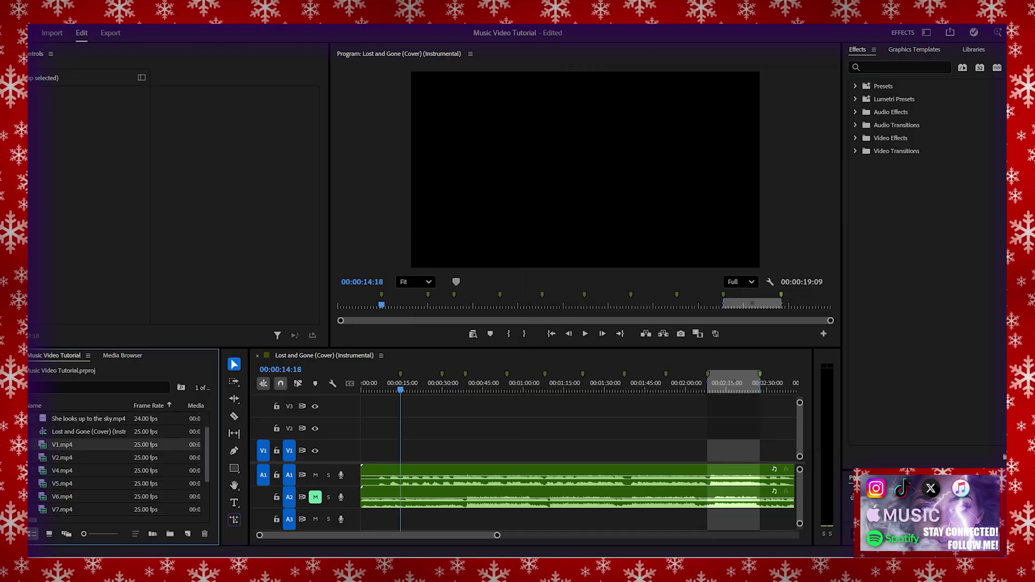
pyautogui.moveTo(372, 431); pyautogui.dragTo(412, 410)
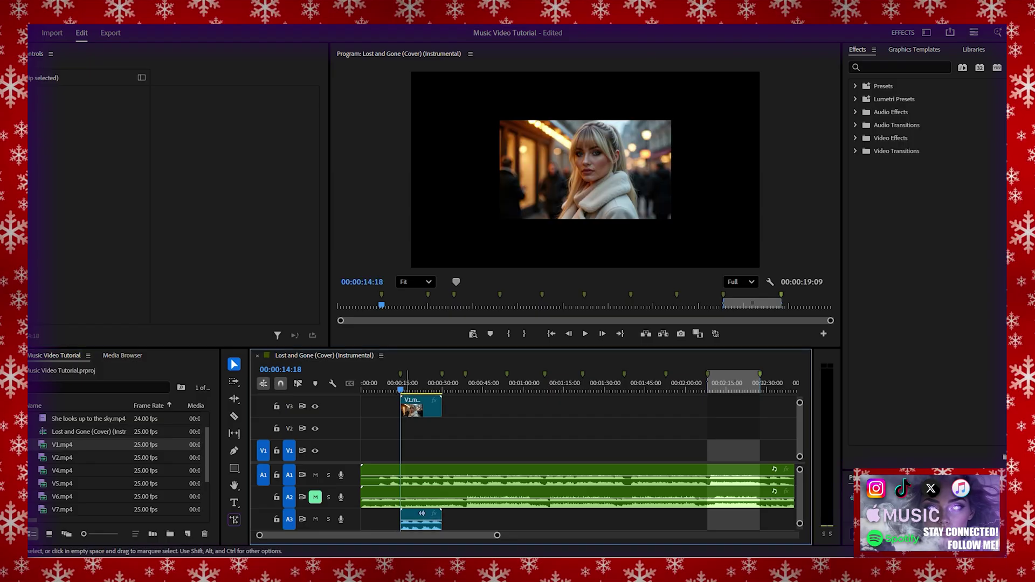
pyautogui.click(412, 408)
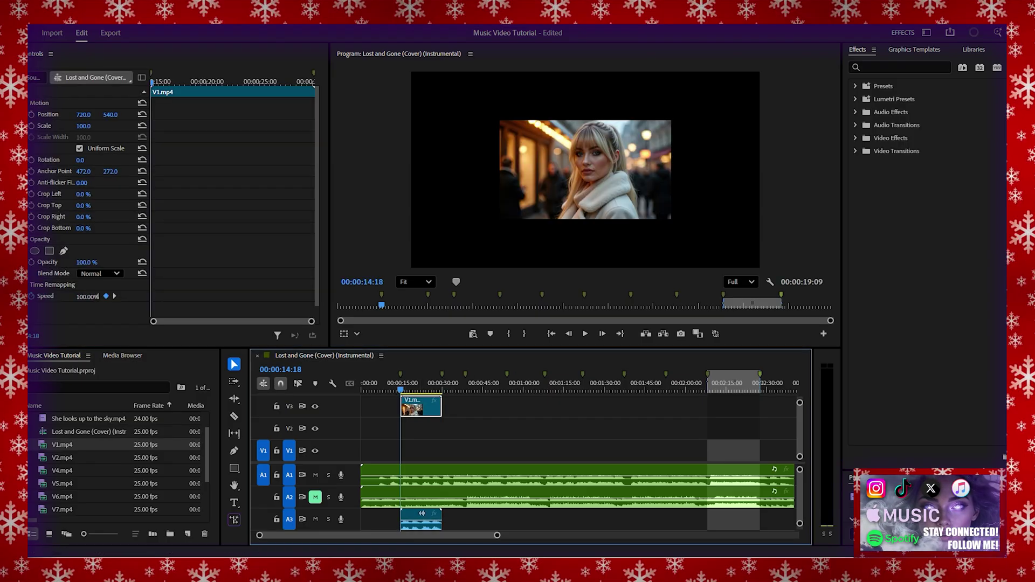
pyautogui.moveTo(84, 125); pyautogui.dragTo(142, 126)
# - Review the V1 clip, then deselect all and replay the timeline from about 10 seconds
pyautogui.press('space')
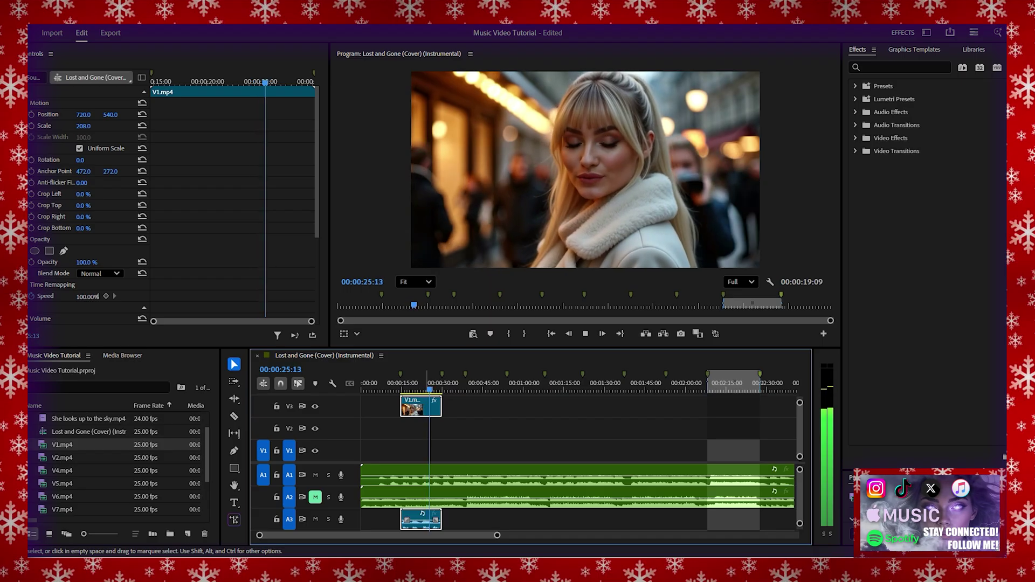
pyautogui.press('space')
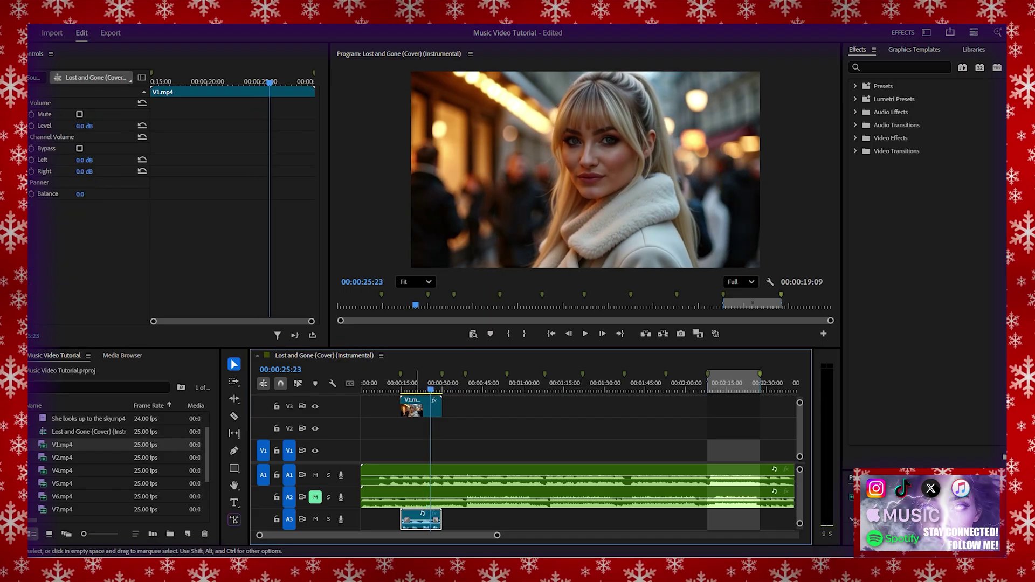
pyautogui.hotkey('ctrl', 'shift', 'a')
pyautogui.click(388, 382)
pyautogui.press('space')
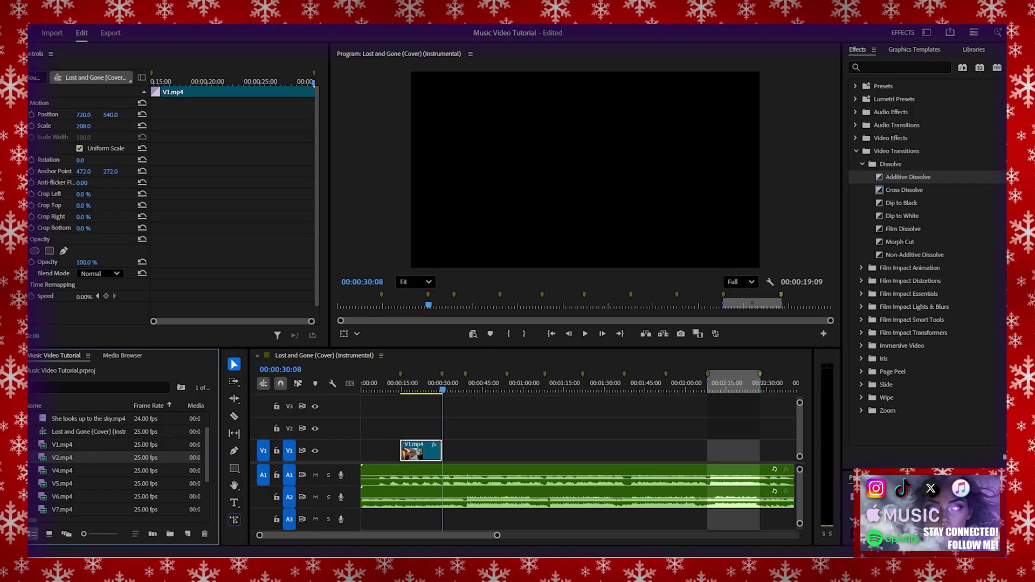
# - Drop V2.mp4 on track V3/A3 right after V1.mp4, play it through, and zoom the timeline in
pyautogui.moveTo(372, 429); pyautogui.dragTo(454, 407)
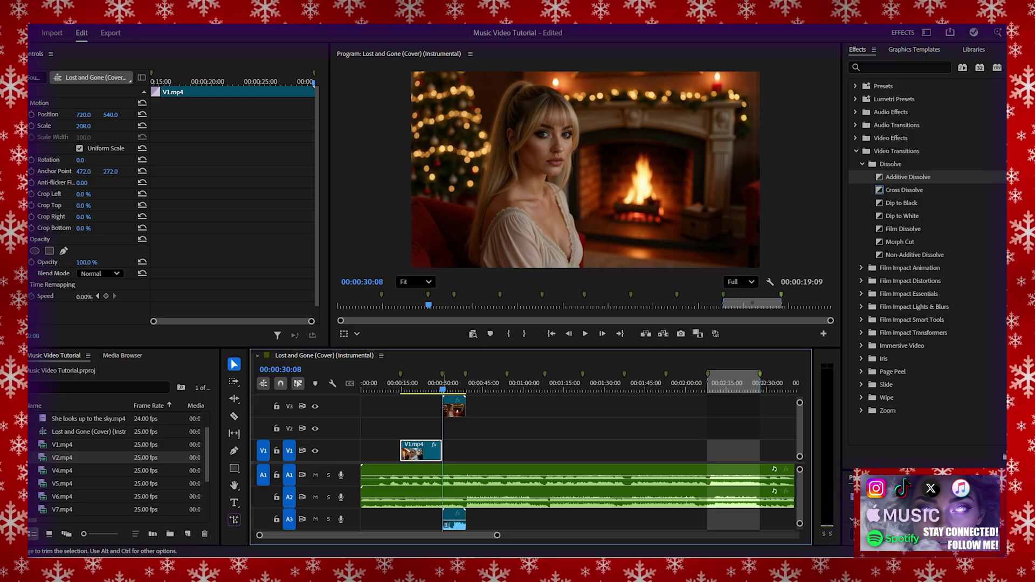
pyautogui.click(454, 407)
pyautogui.press('space')
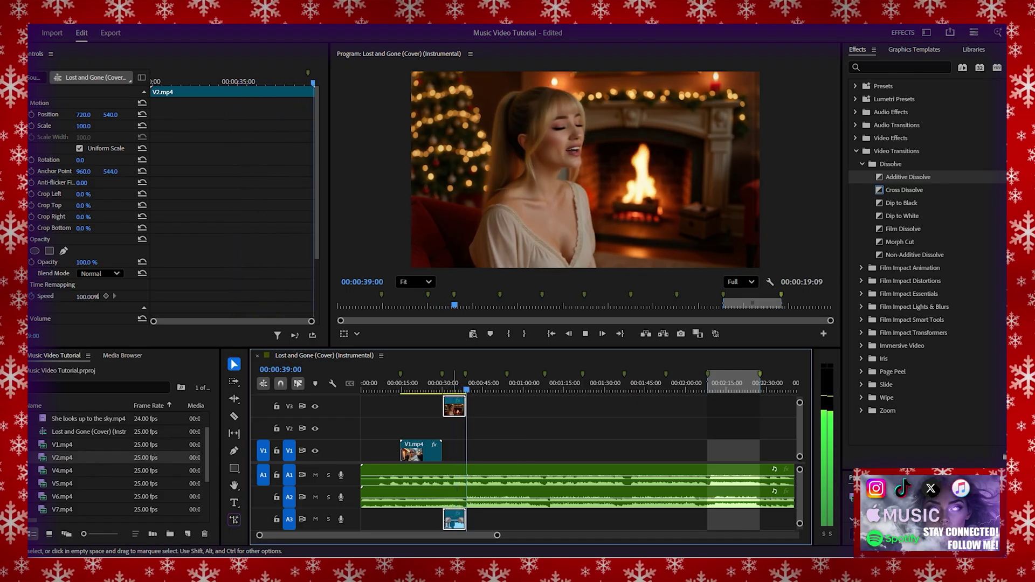
pyautogui.press('Up')
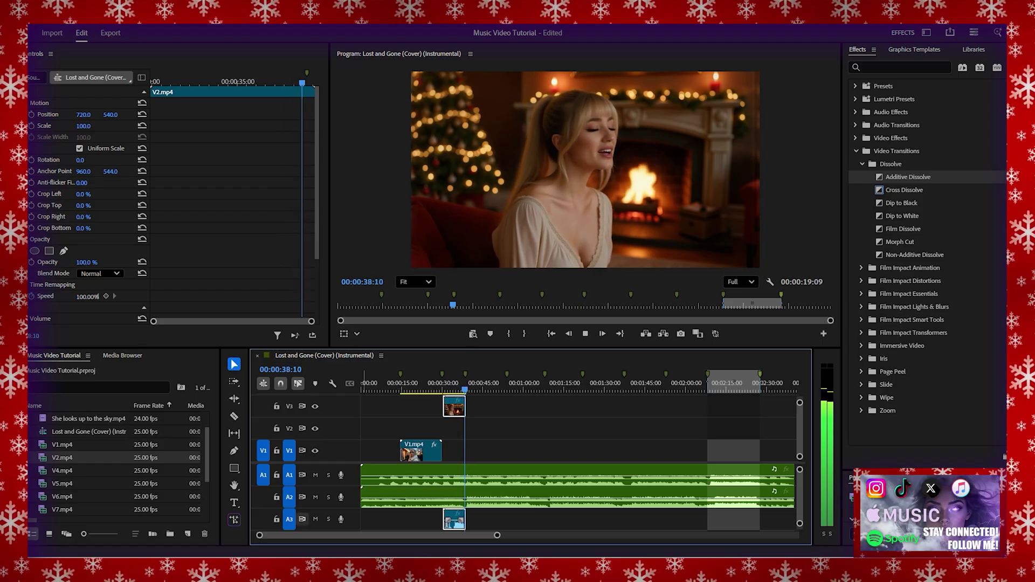
pyautogui.press('=')
pyautogui.press('=')
pyautogui.press('=')
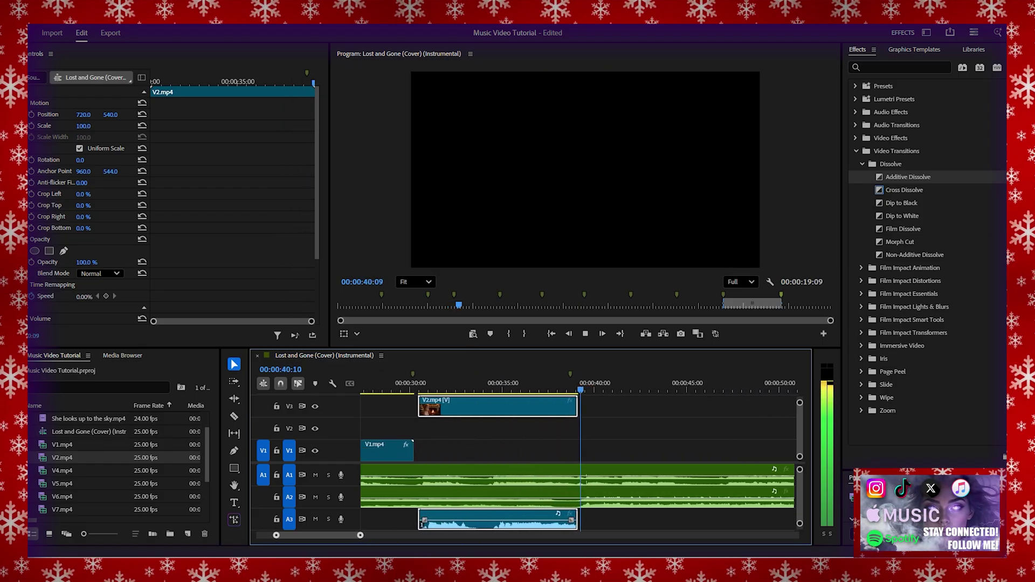
# - Move the V2 clip five frames earlier so it butts against V1, and review it
pyautogui.press('space')
pyautogui.moveTo(421, 407); pyautogui.dragTo(413, 408)
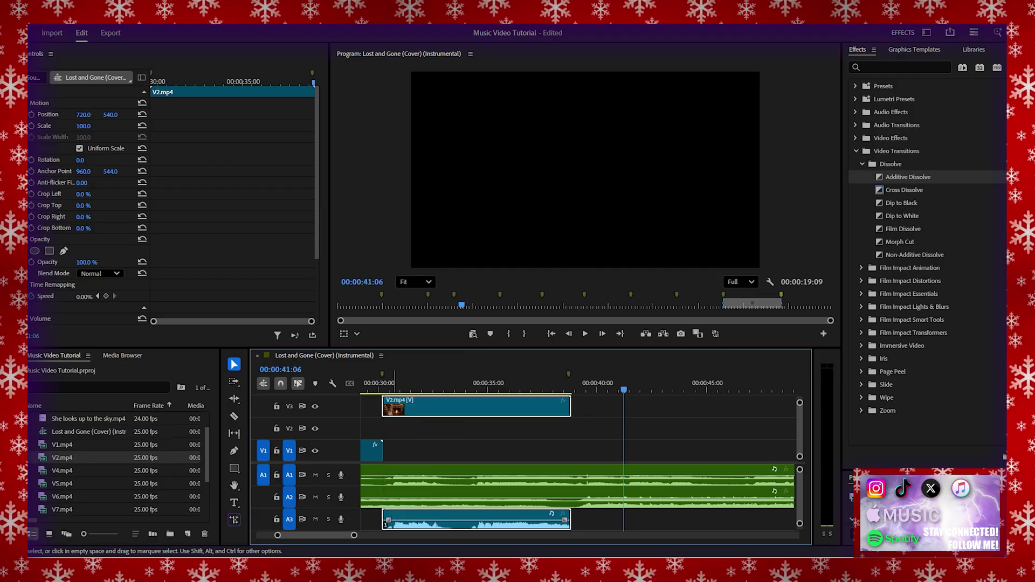
pyautogui.press('space')
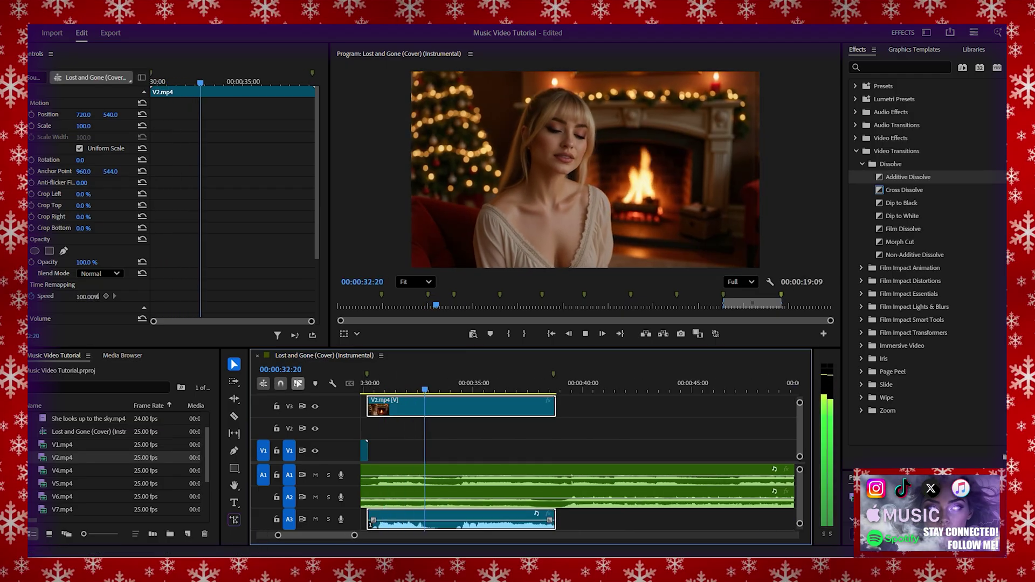
pyautogui.press('space')
# - Delete V2's audio from track A3, zoom the timeline out, and play from the V1 clip
pyautogui.click(647, 519)
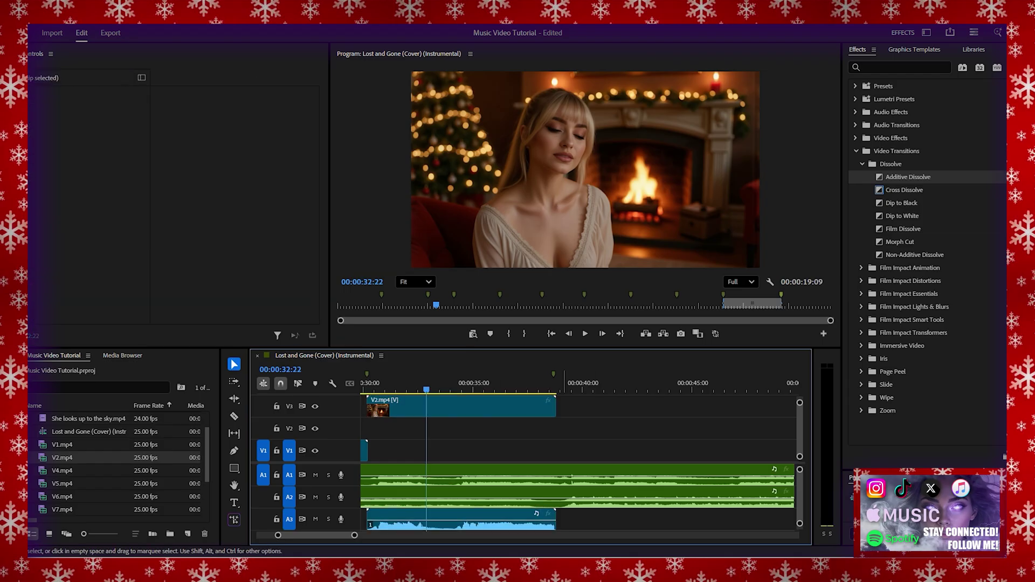
pyautogui.keyDown('alt'); pyautogui.click(458, 519); pyautogui.keyUp('alt')
pyautogui.press('Delete')
pyautogui.press('-')
pyautogui.press('-')
pyautogui.press('-')
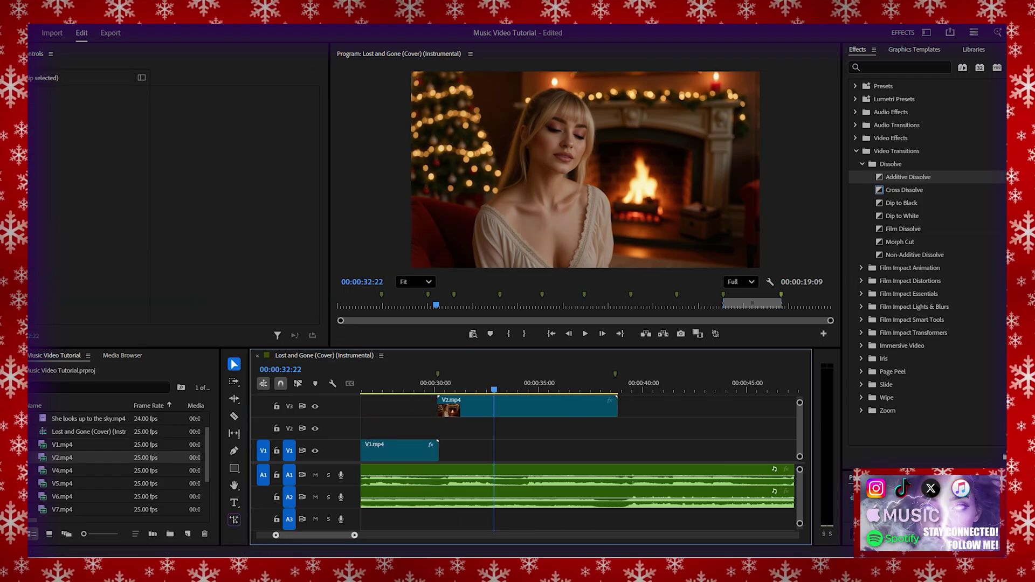
pyautogui.press('Up')
pyautogui.press('Up')
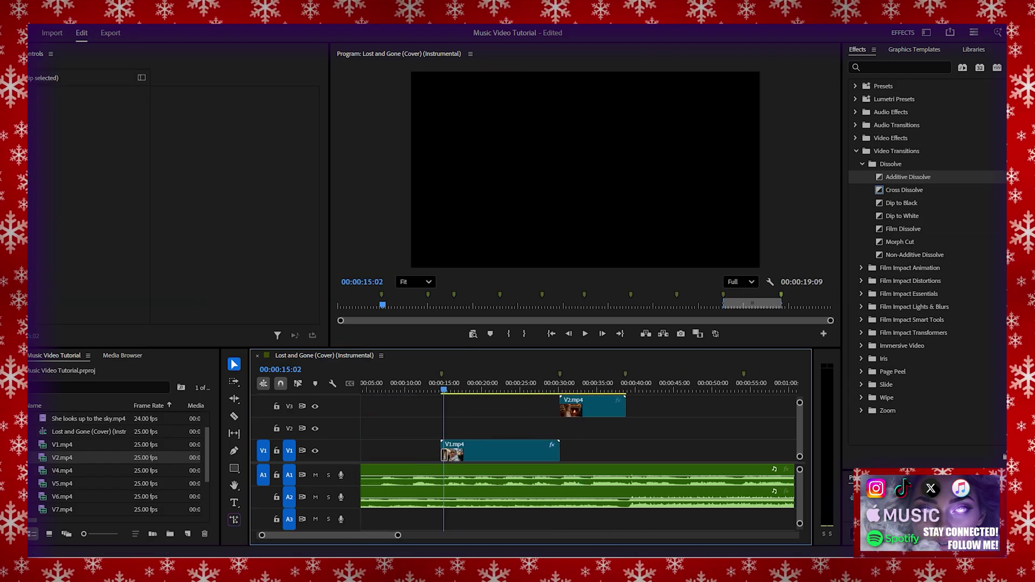
pyautogui.press('space')
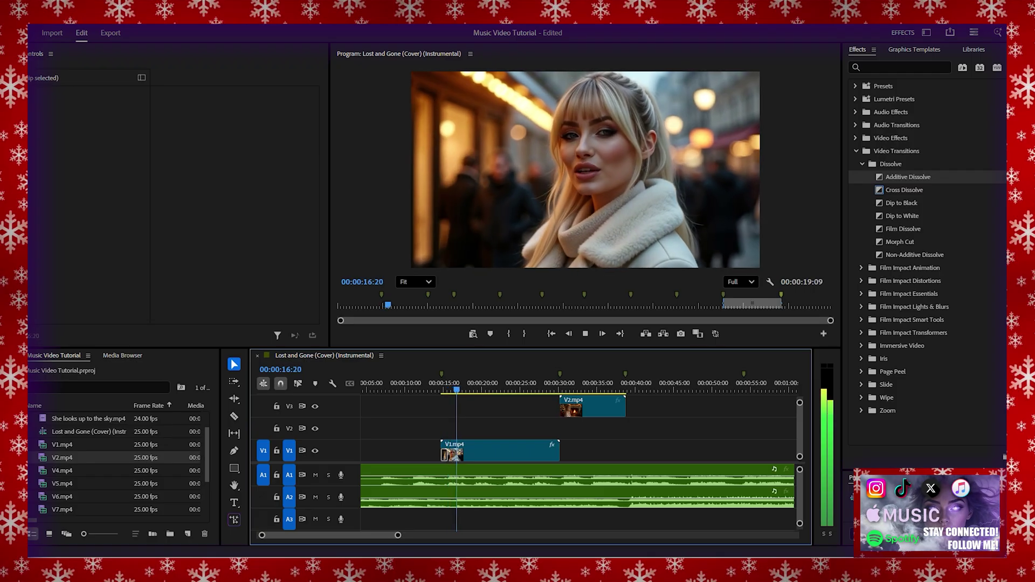
# - Apply a Dissolve transition to the end of the V1 clip
pyautogui.moveTo(904, 190); pyautogui.dragTo(556, 454)
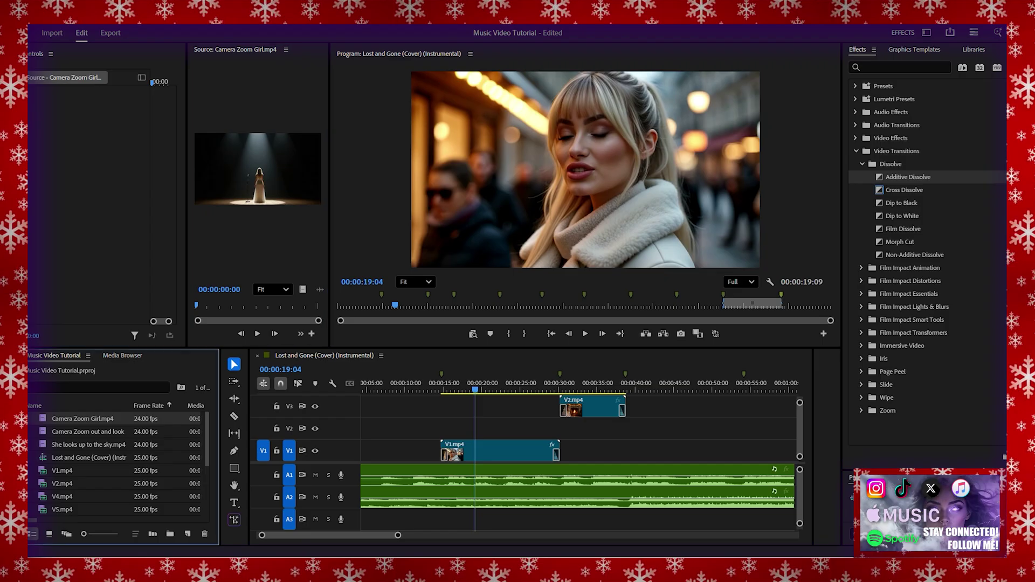
# - Lay Camera Zoom Girl.mp4 on track V2 around 0:20, then extend its start about a second earlier
pyautogui.moveTo(257, 168); pyautogui.dragTo(386, 407)
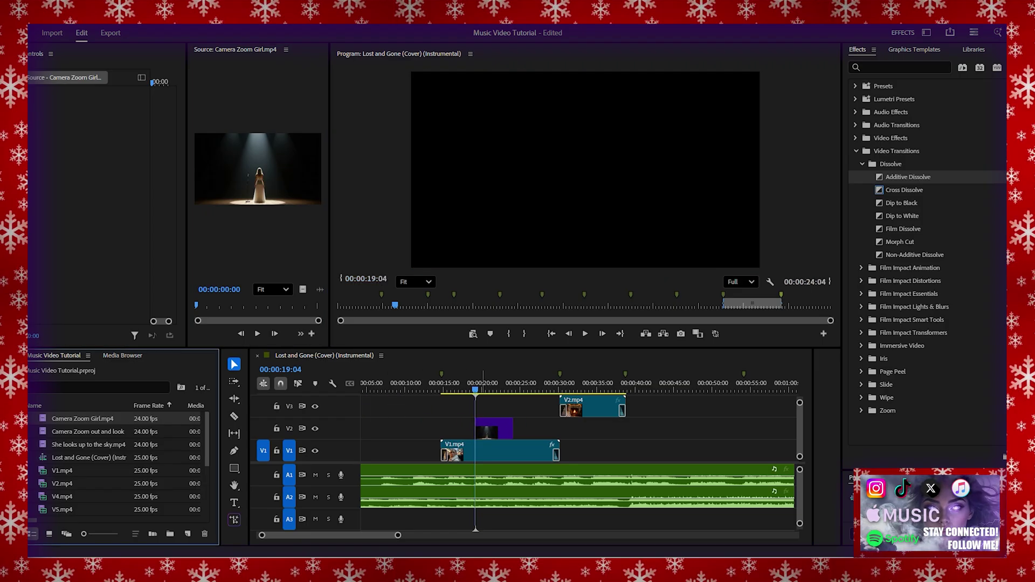
pyautogui.moveTo(494, 431); pyautogui.dragTo(495, 431)
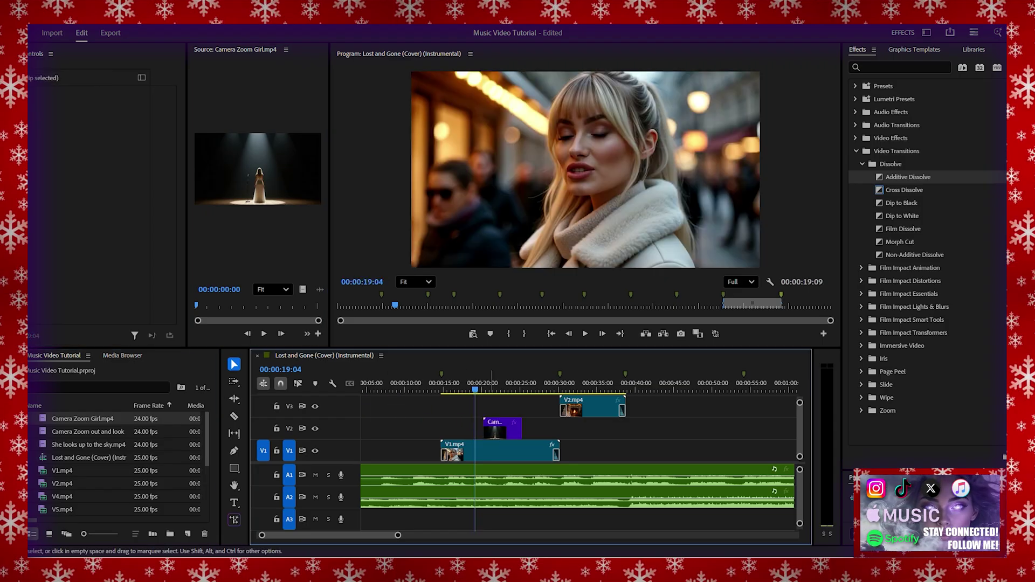
pyautogui.click(501, 383)
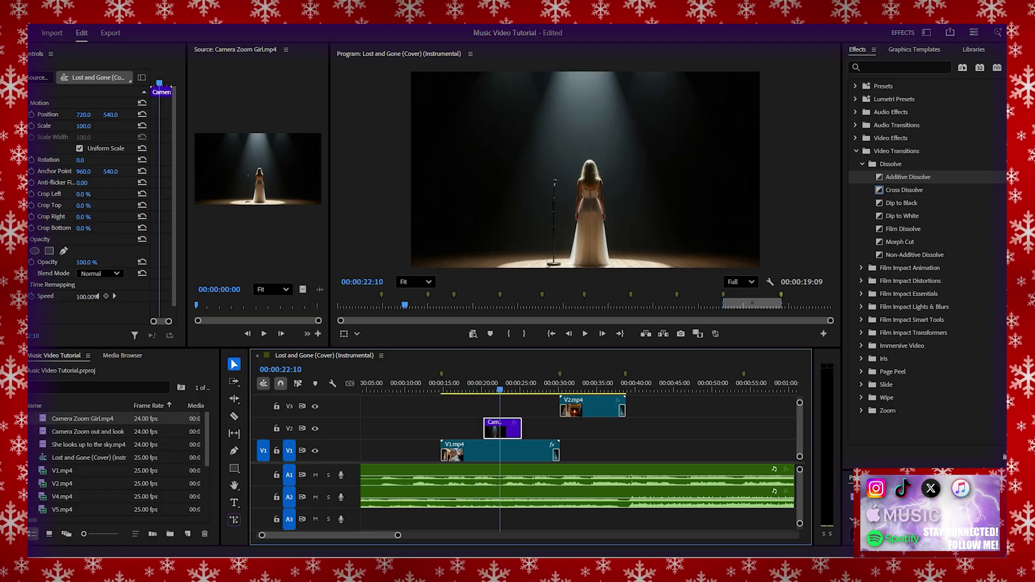
pyautogui.moveTo(498, 387); pyautogui.dragTo(448, 387)
pyautogui.press('space')
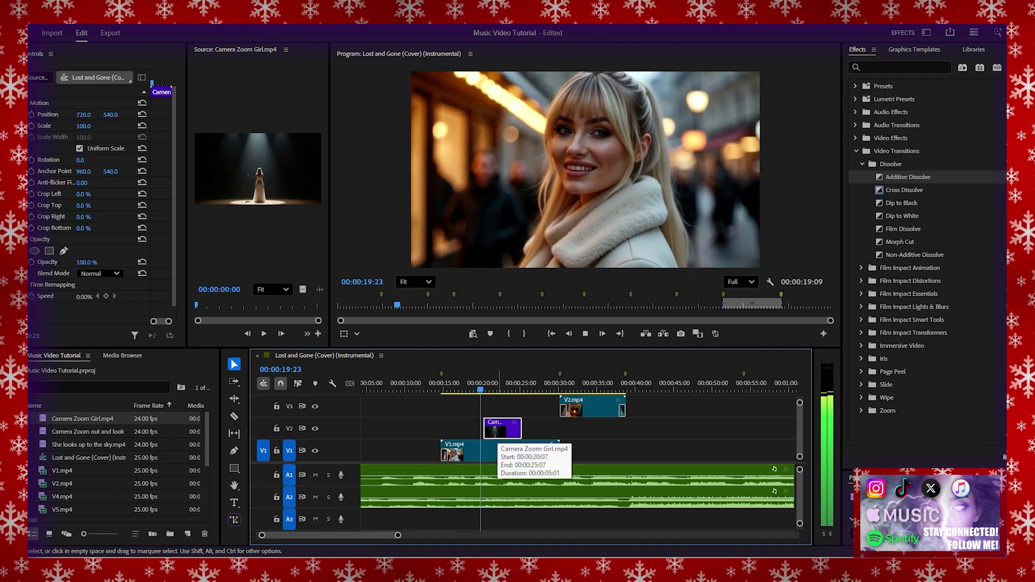
pyautogui.press('space')
pyautogui.press('space')
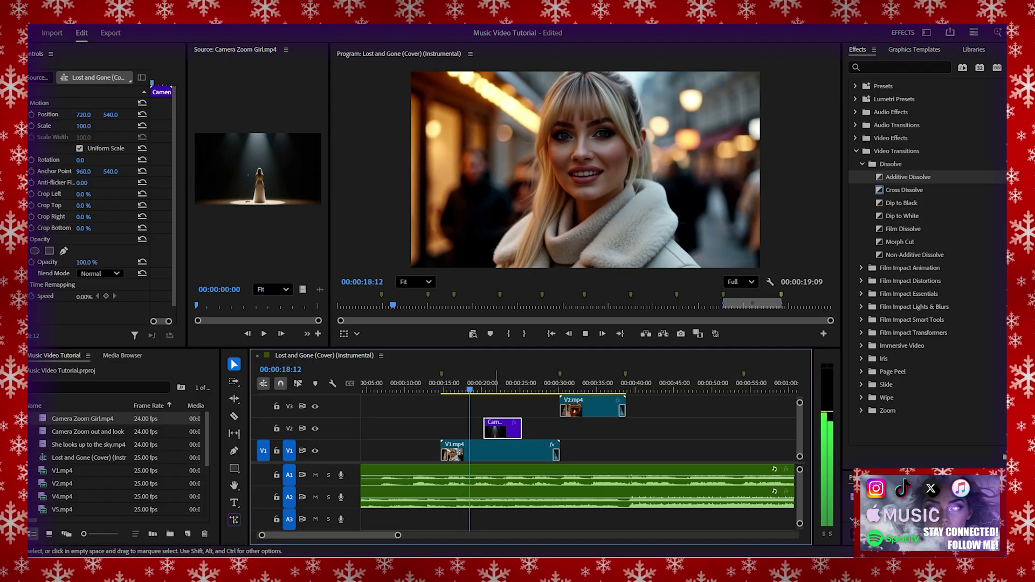
pyautogui.moveTo(485, 429); pyautogui.dragTo(477, 429)
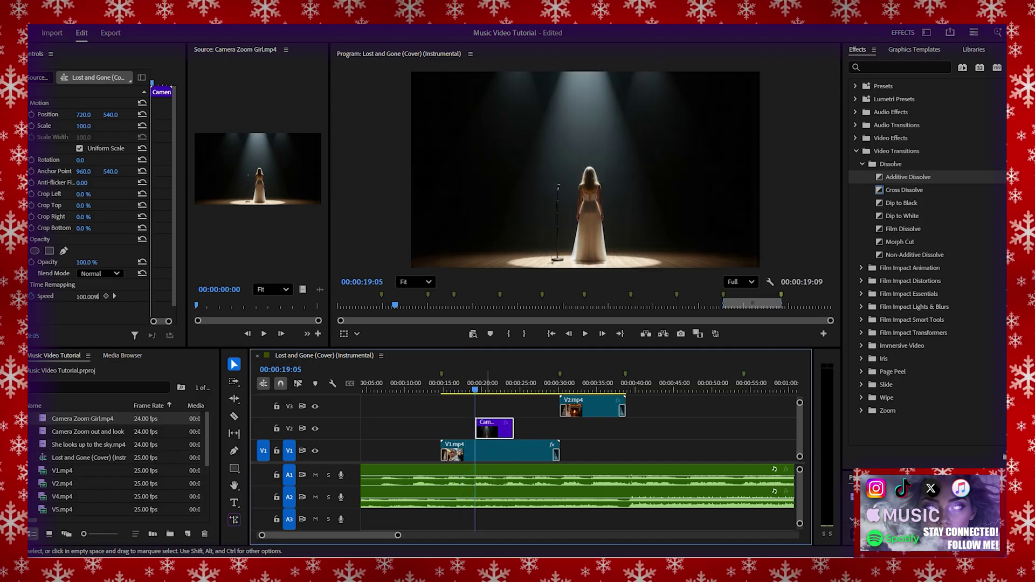
pyautogui.press('space')
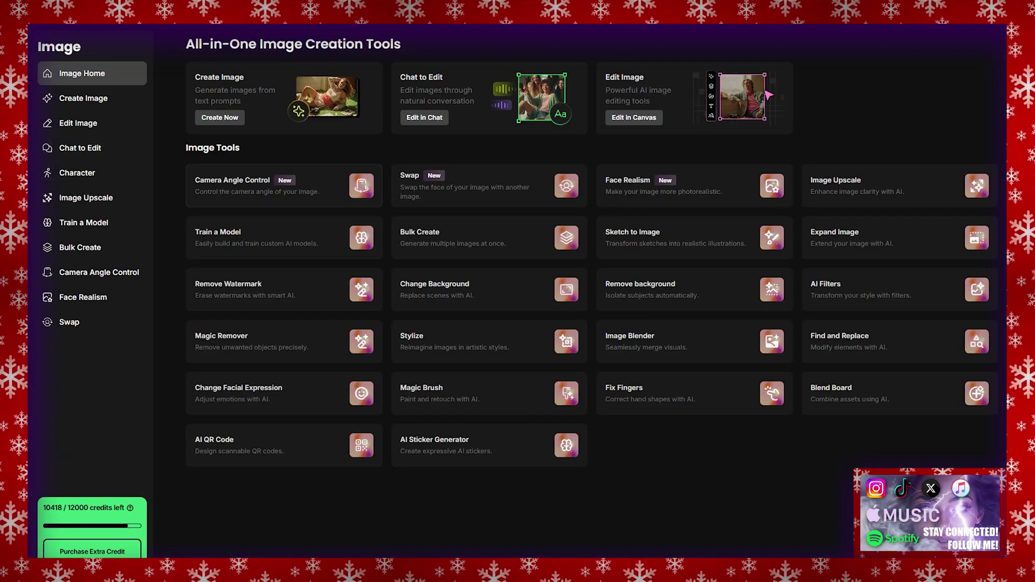
# - Generate a 16:9 widescreen 3D snowy title image reading 'Gone' and open the result
pyautogui.click(83, 99)
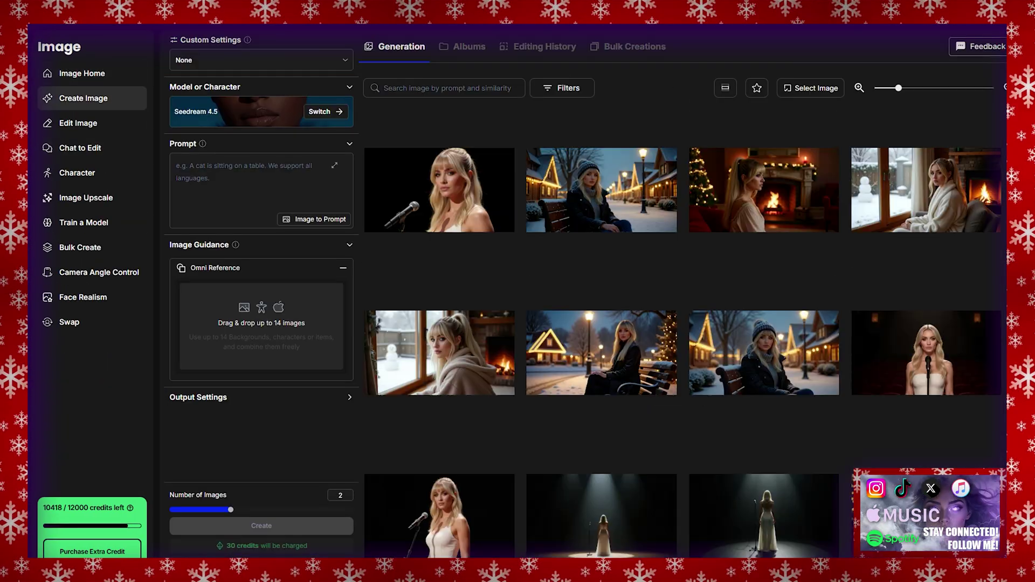
pyautogui.click(243, 178)
pyautogui.write('Title Text "G')
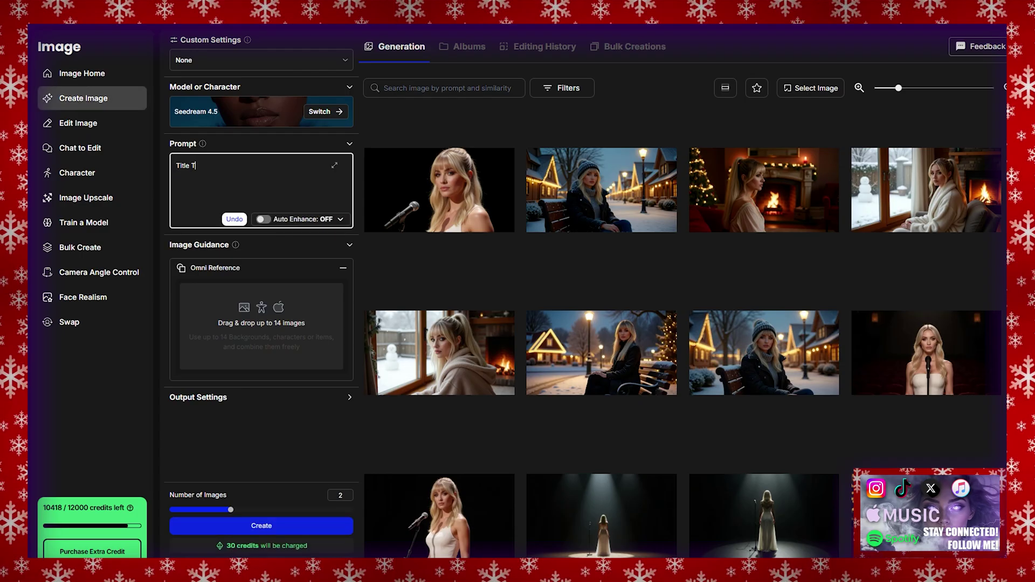
pyautogui.write('one" I want it to be 3d Text with a christmas feel but also dispair and snow')
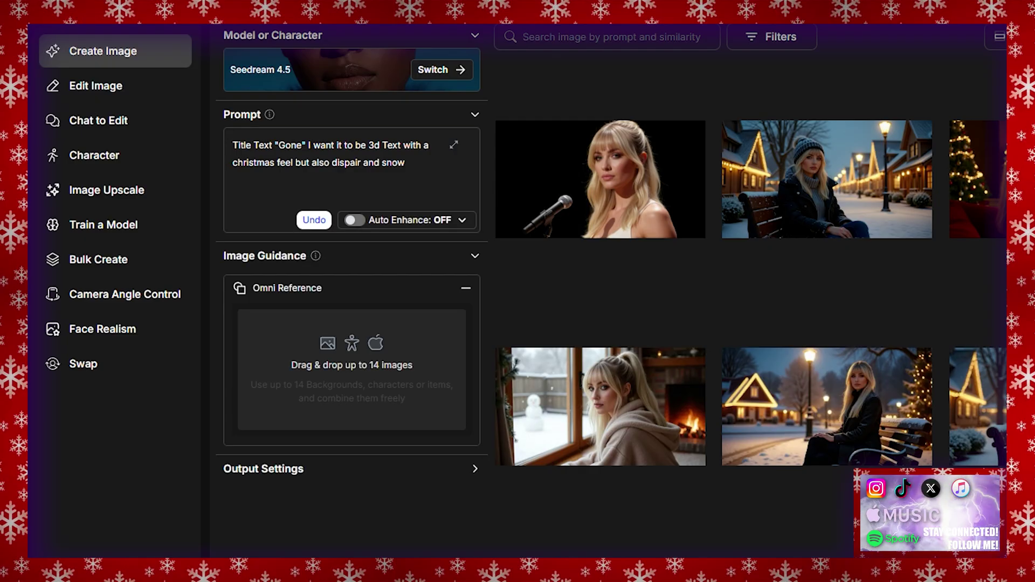
pyautogui.scroll(-3, 517, 291)
pyautogui.click(377, 329)
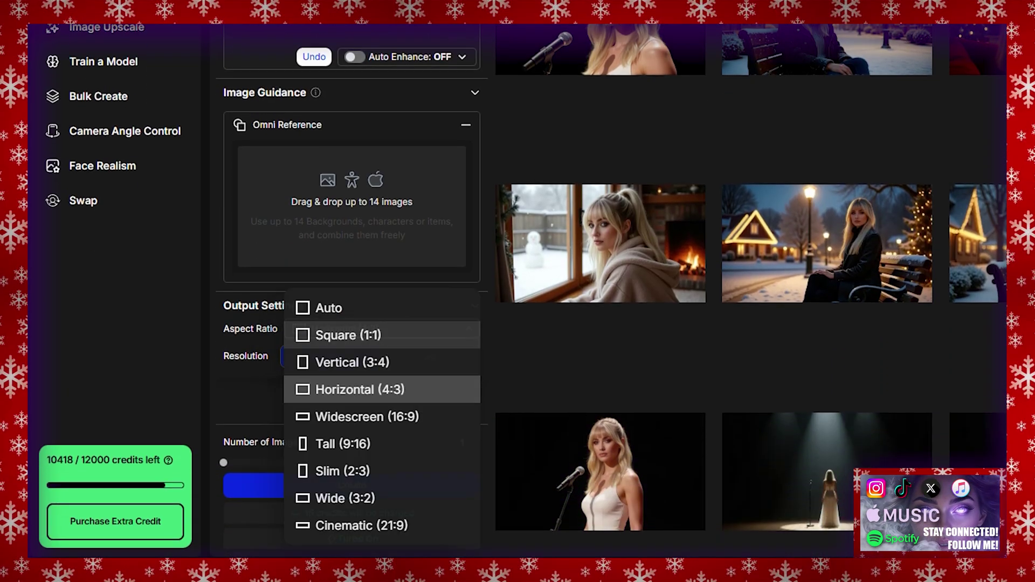
pyautogui.click(359, 417)
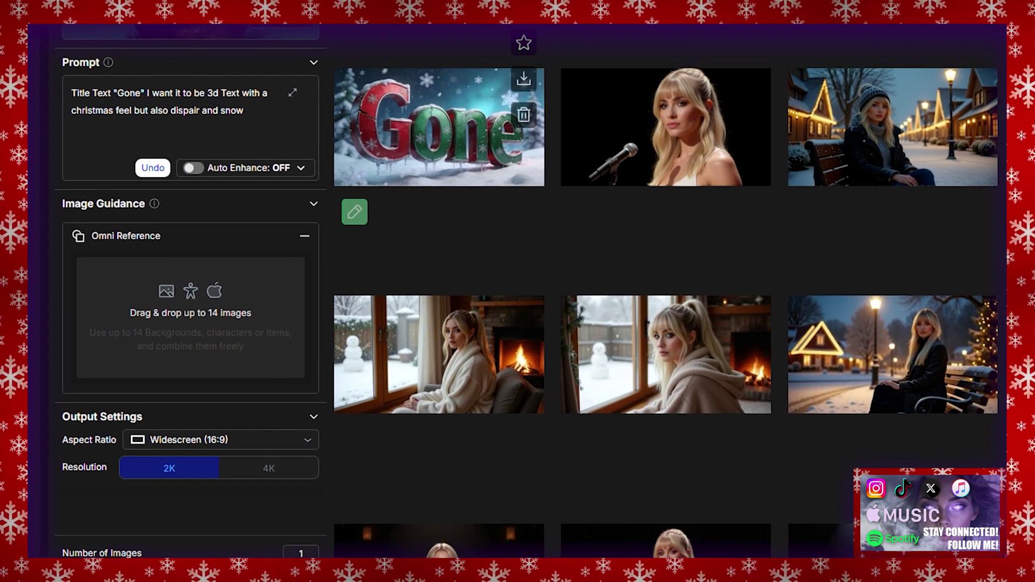
pyautogui.click(439, 145)
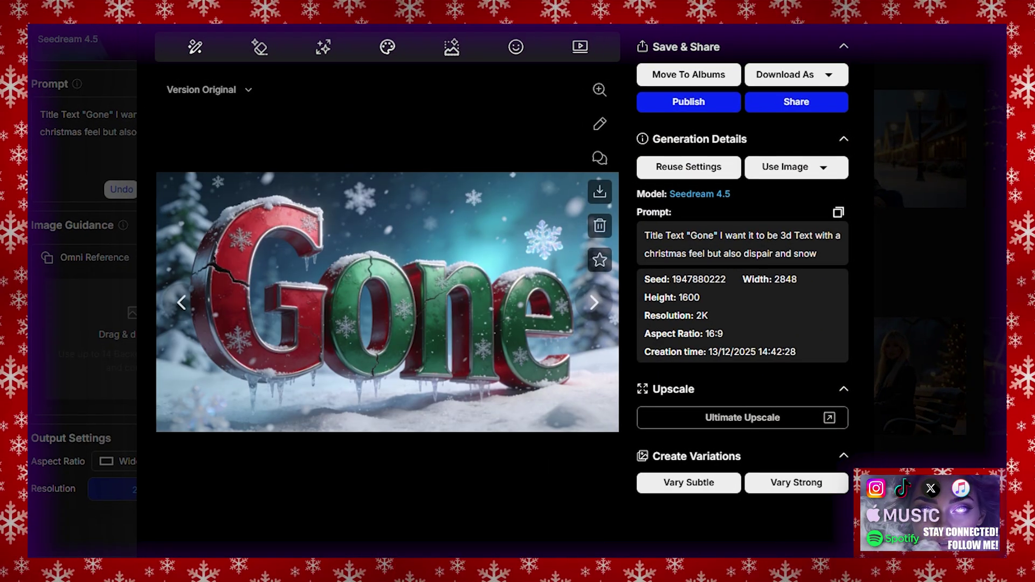
# - Turn the Gone image into a 5-second Kling O1 cracking-text video and open it
pyautogui.click(823, 167)
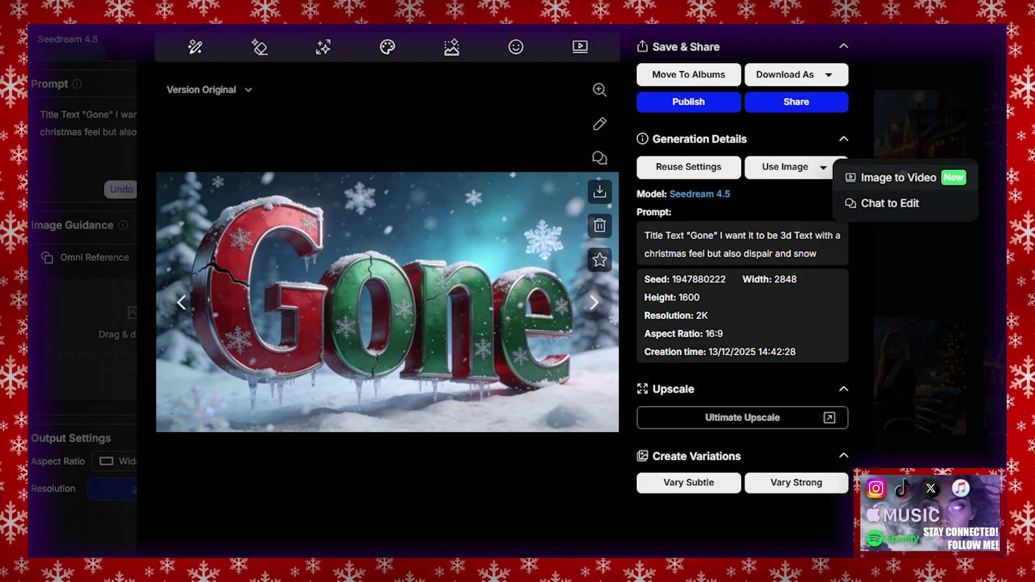
pyautogui.press('Escape')
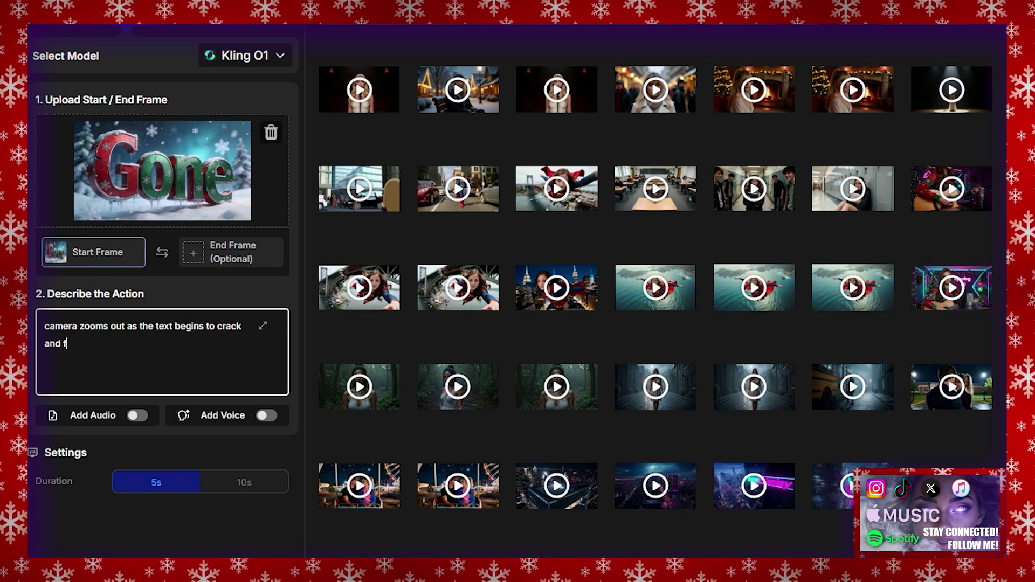
pyautogui.write('ess')
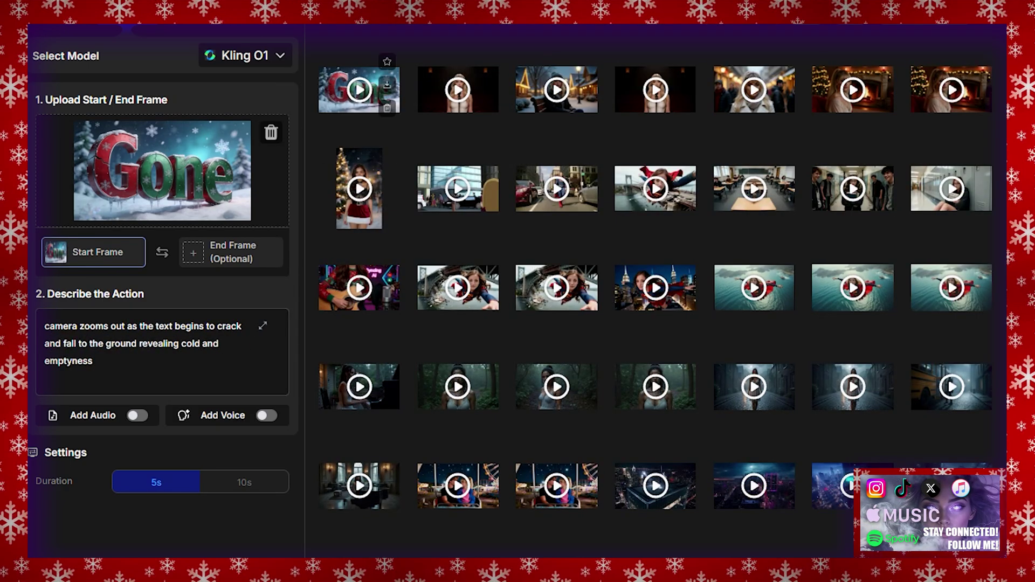
pyautogui.click(359, 89)
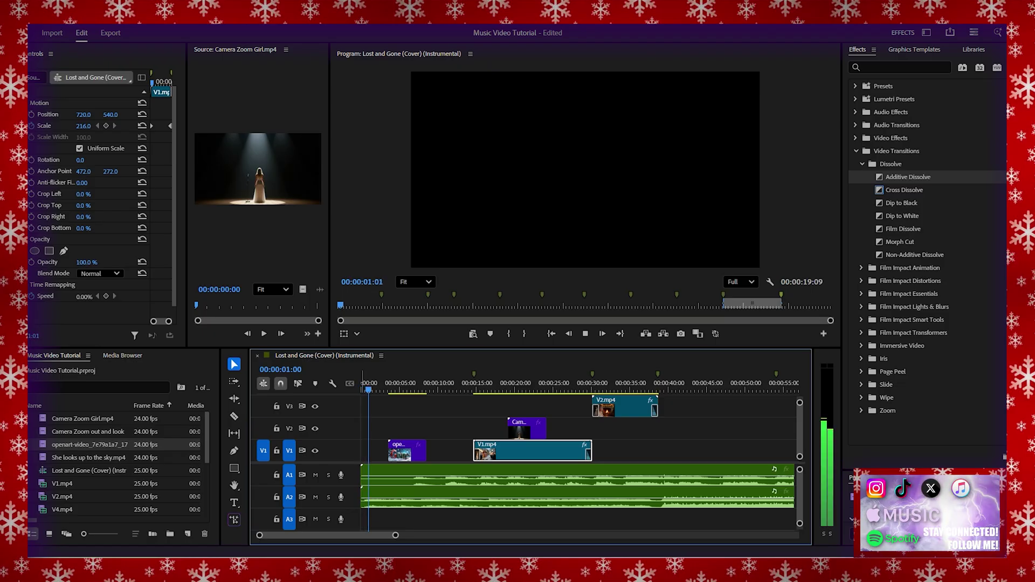
# - Lengthen the Gone title clip on track V1 by 1 second 12 frames
pyautogui.moveTo(426, 450); pyautogui.dragTo(436, 450)
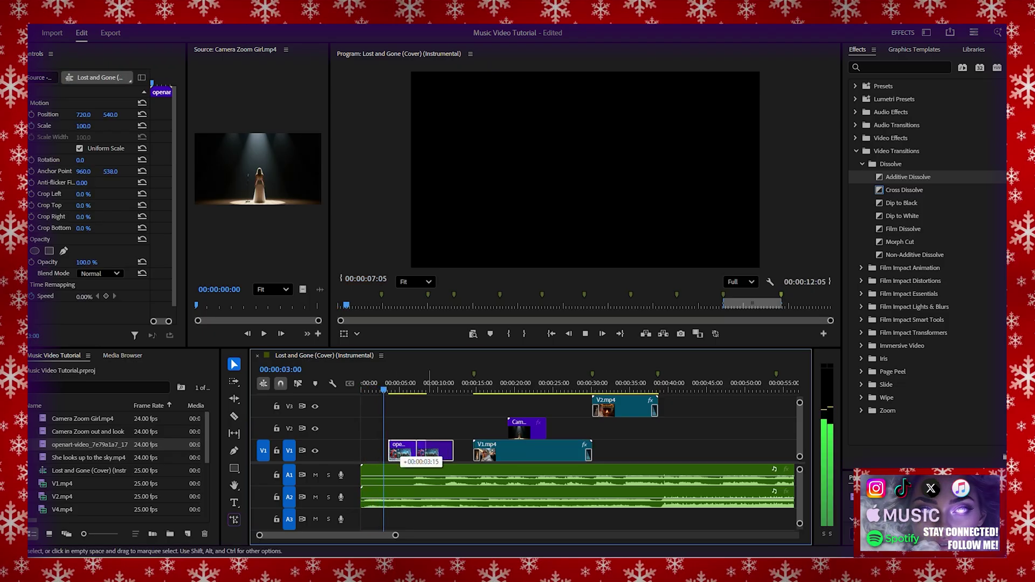